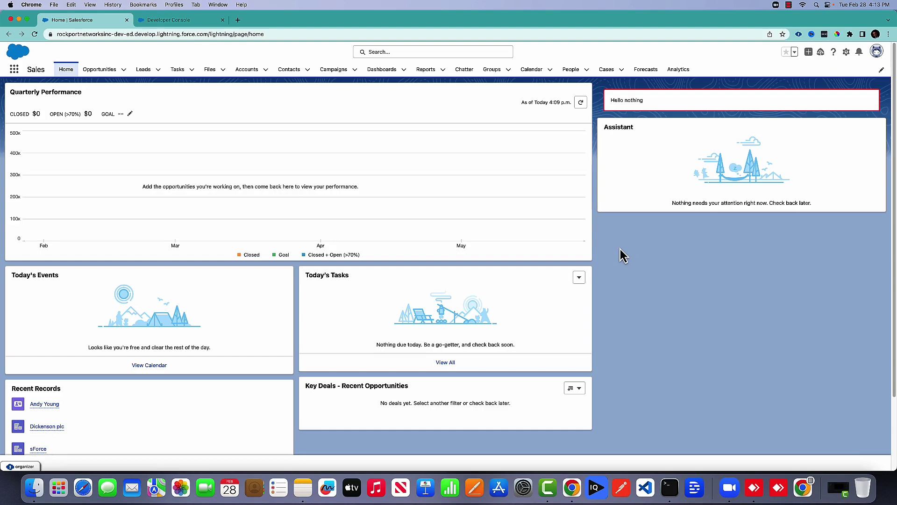
Step: Review the Vehicle interface, then highlight the Ship, Airplane and Car classes in Transportation
{"action": "left_click", "coordinate": [197, 24]}
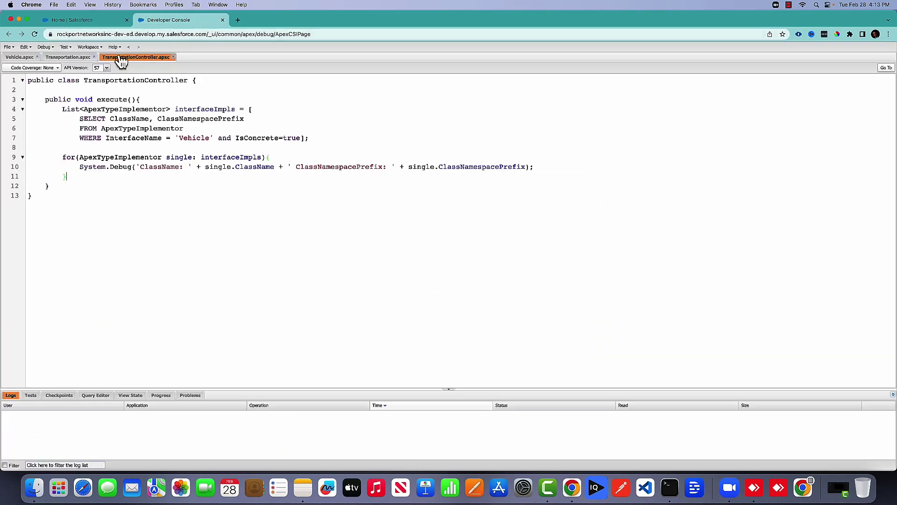
{"action": "left_click", "coordinate": [47, 48]}
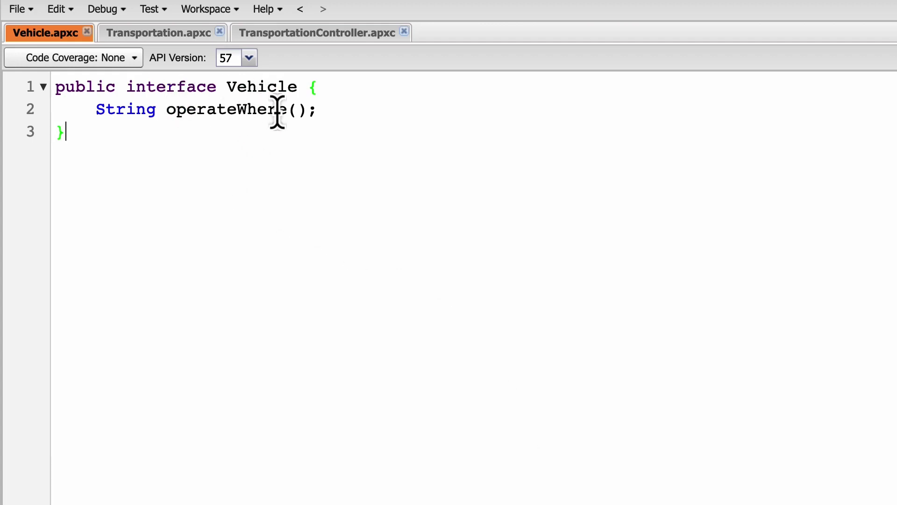
{"action": "left_click", "coordinate": [187, 34]}
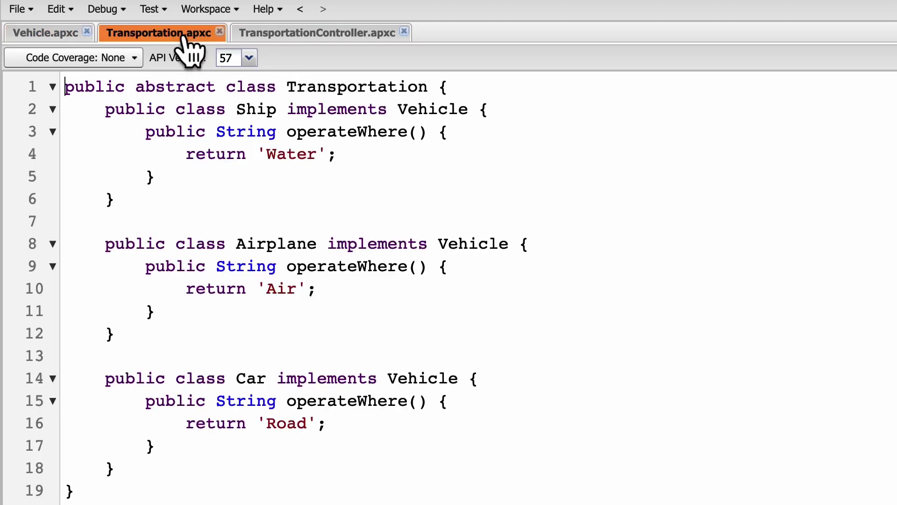
{"action": "double_click", "coordinate": [335, 87]}
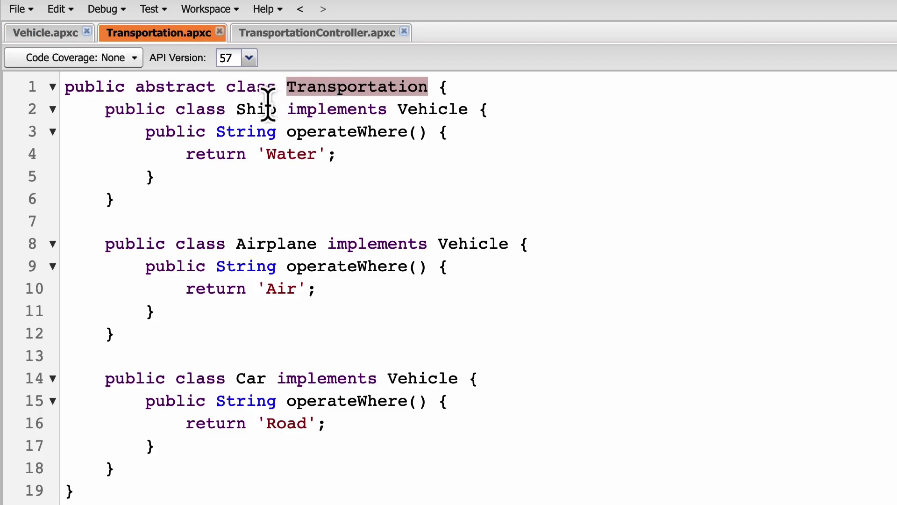
{"action": "double_click", "coordinate": [257, 110]}
{"action": "double_click", "coordinate": [251, 243]}
{"action": "double_click", "coordinate": [247, 378]}
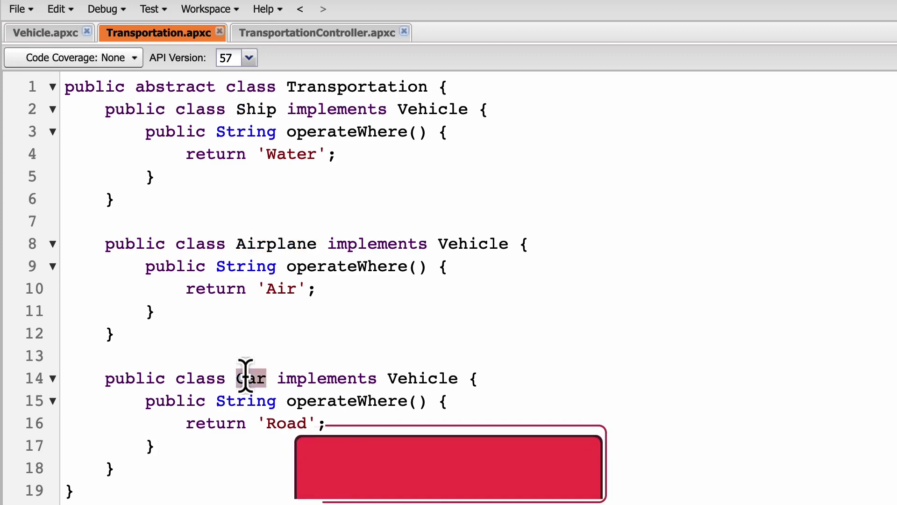
{"action": "double_click", "coordinate": [247, 109]}
{"action": "double_click", "coordinate": [255, 244]}
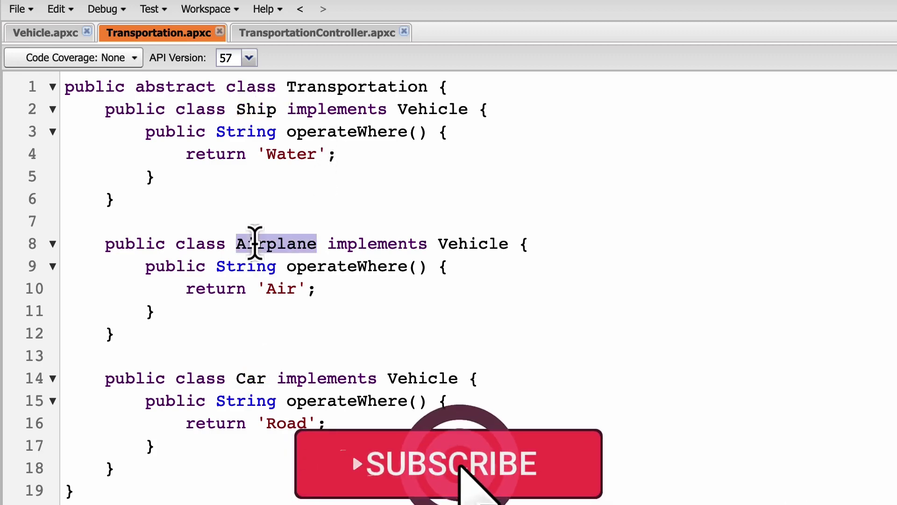
{"action": "double_click", "coordinate": [252, 378]}
{"action": "double_click", "coordinate": [433, 109]}
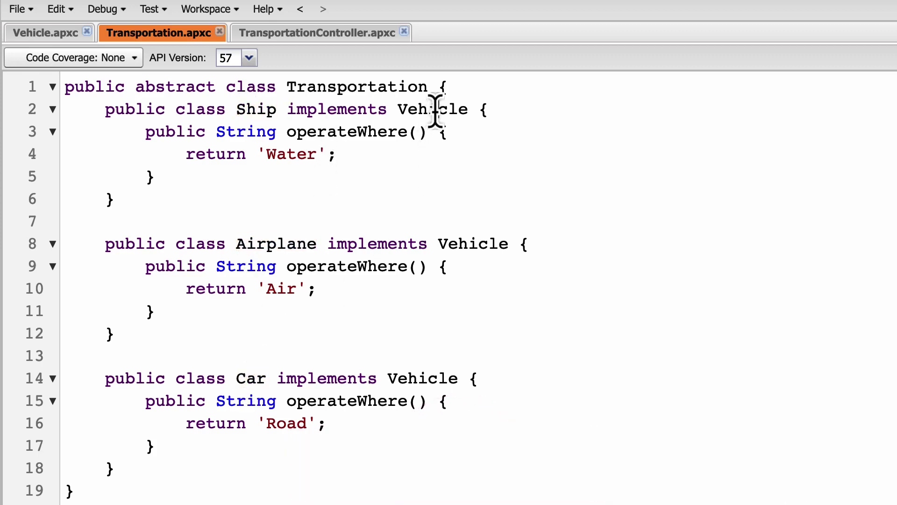
Step: Highlight each operateWhere method and its return values 'Water', 'Air' and 'Road'
{"action": "left_click", "coordinate": [69, 35]}
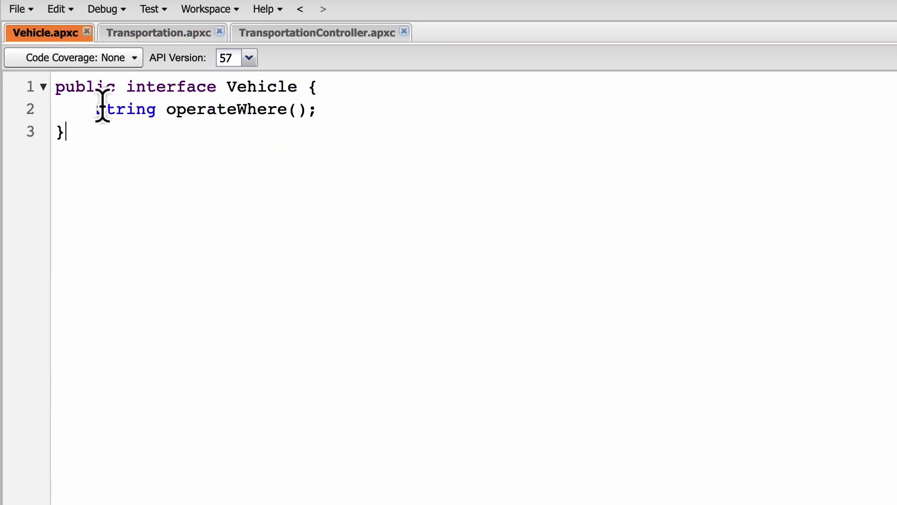
{"action": "left_click", "coordinate": [174, 34]}
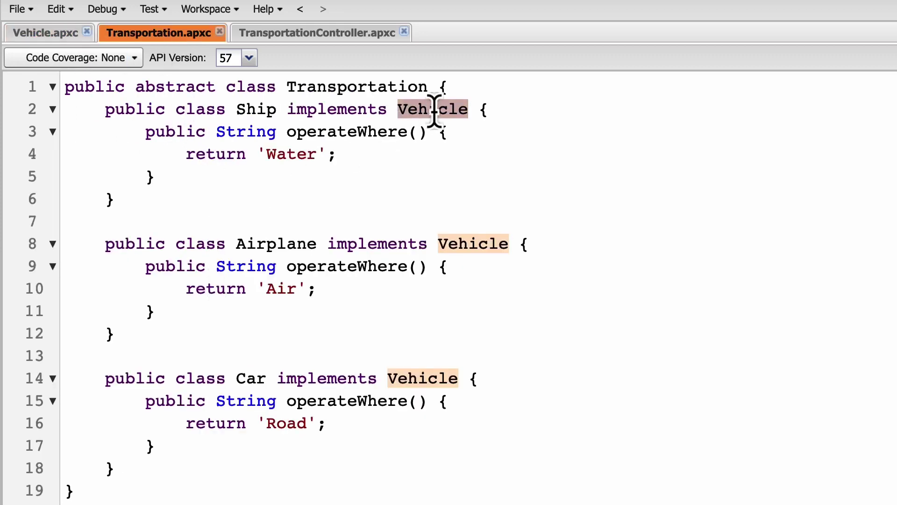
{"action": "left_click", "coordinate": [259, 112]}
{"action": "left_click", "coordinate": [349, 132]}
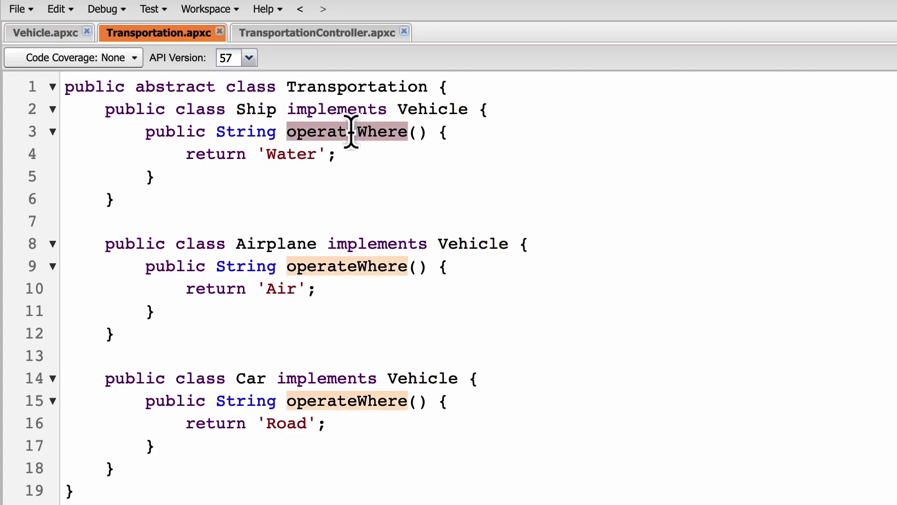
{"action": "double_click", "coordinate": [290, 153]}
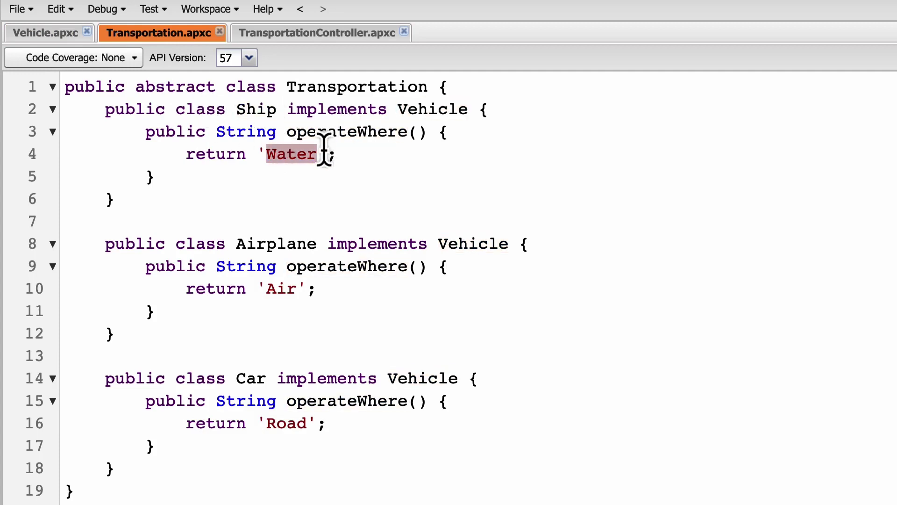
{"action": "left_click", "coordinate": [520, 228]}
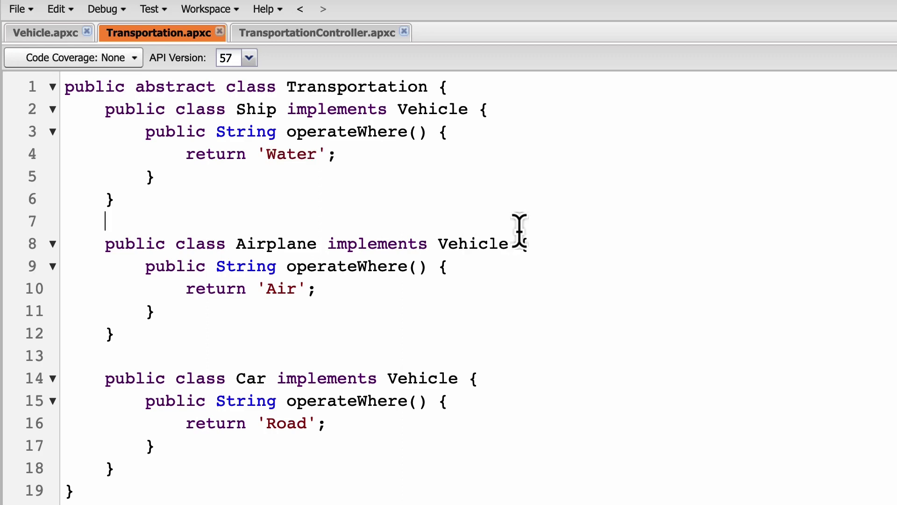
{"action": "left_click", "coordinate": [295, 243]}
{"action": "left_click", "coordinate": [366, 265]}
{"action": "double_click", "coordinate": [278, 288]}
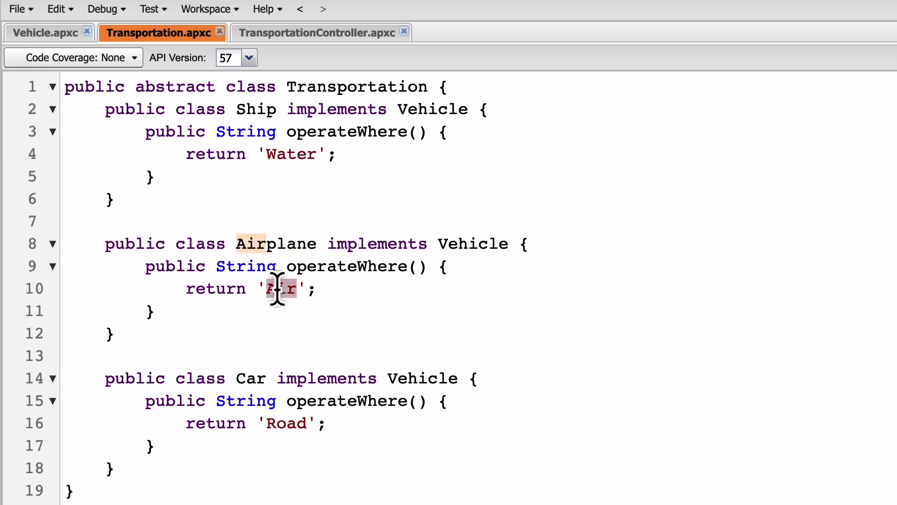
{"action": "double_click", "coordinate": [253, 377]}
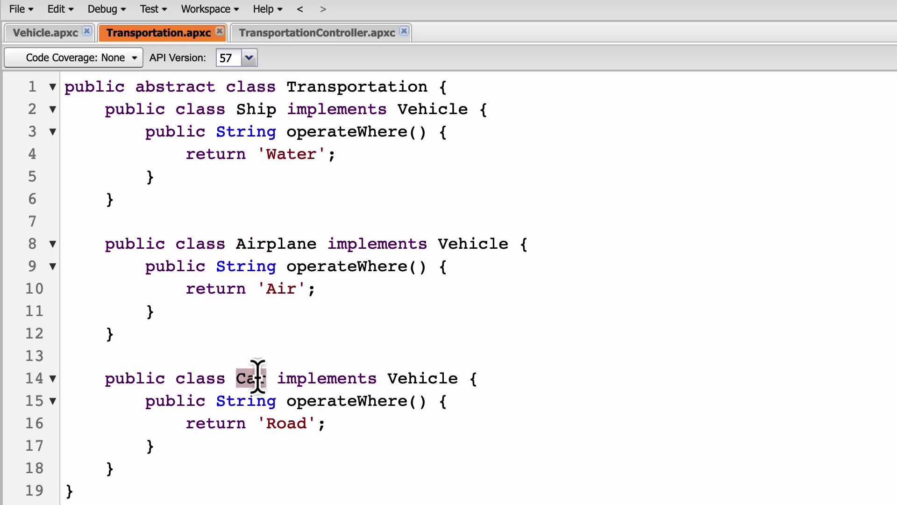
{"action": "left_click", "coordinate": [376, 400]}
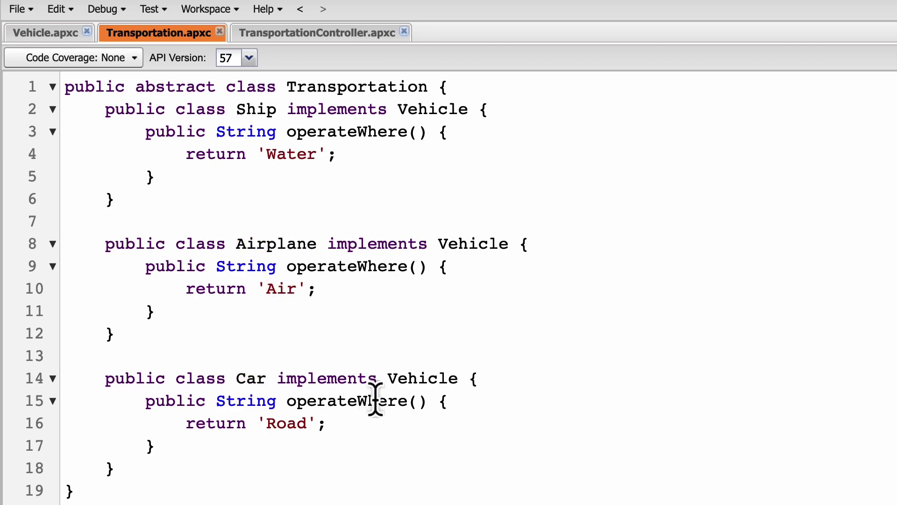
{"action": "double_click", "coordinate": [280, 424]}
{"action": "left_click", "coordinate": [429, 484]}
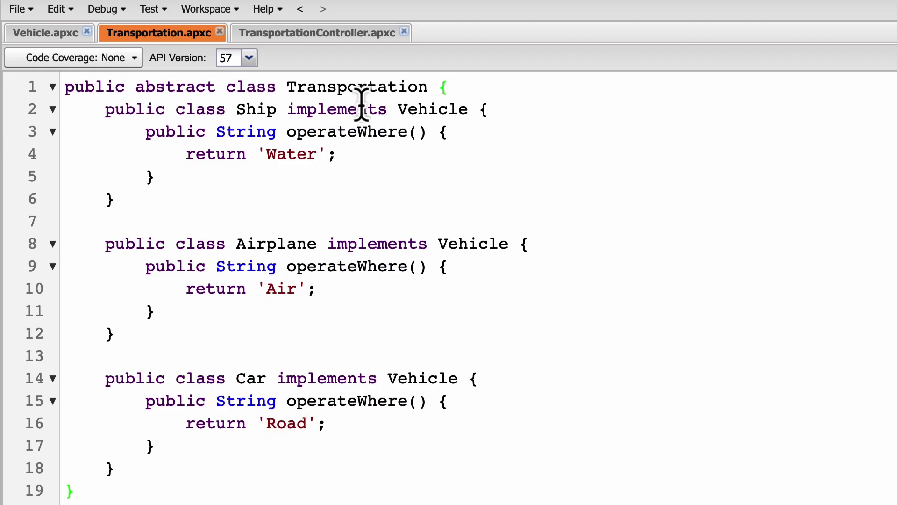
Step: Highlight TransportationController's execute method and its ApexTypeImplementor query filtered on Vehicle
{"action": "left_click", "coordinate": [357, 35]}
{"action": "double_click", "coordinate": [364, 87]}
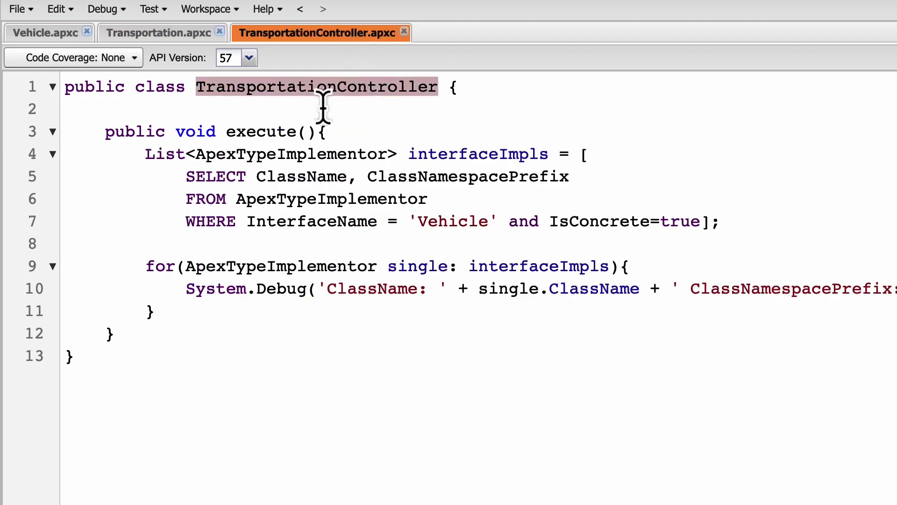
{"action": "double_click", "coordinate": [284, 132]}
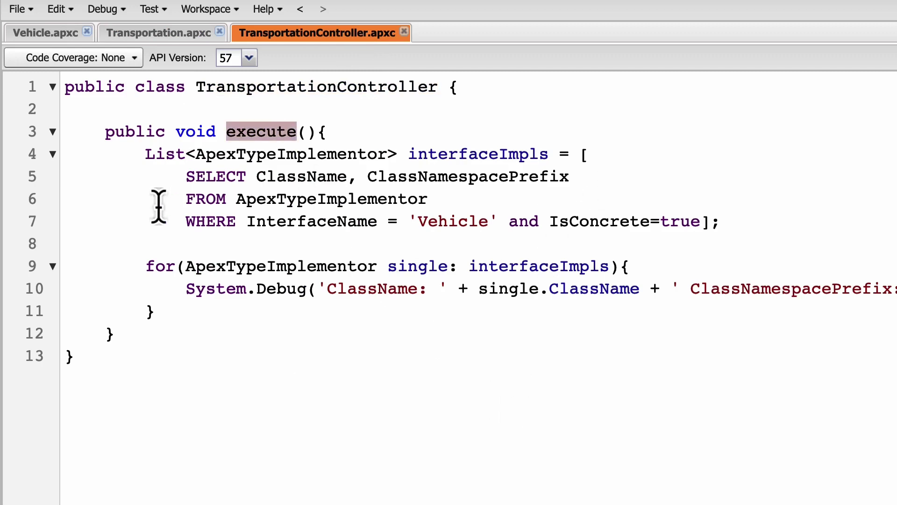
{"action": "left_click_drag", "start_coordinate": [145, 154], "coordinate": [730, 219]}
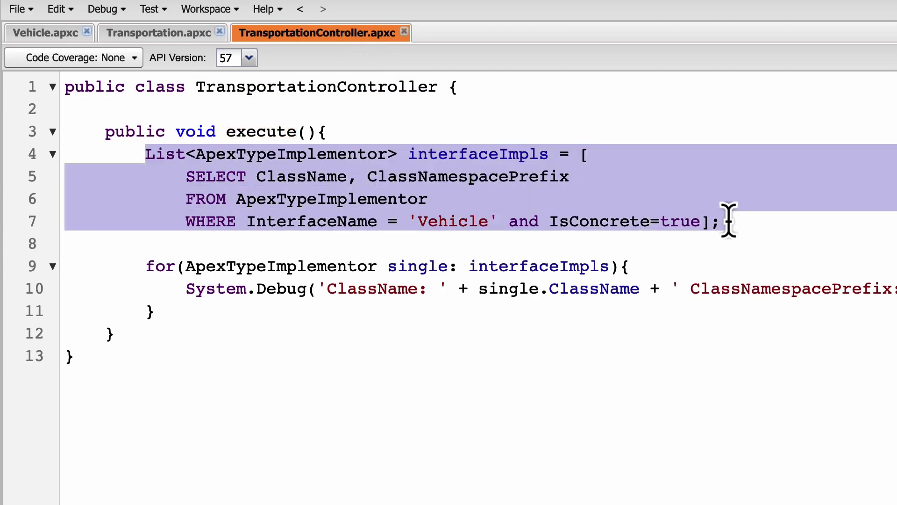
{"action": "double_click", "coordinate": [464, 220]}
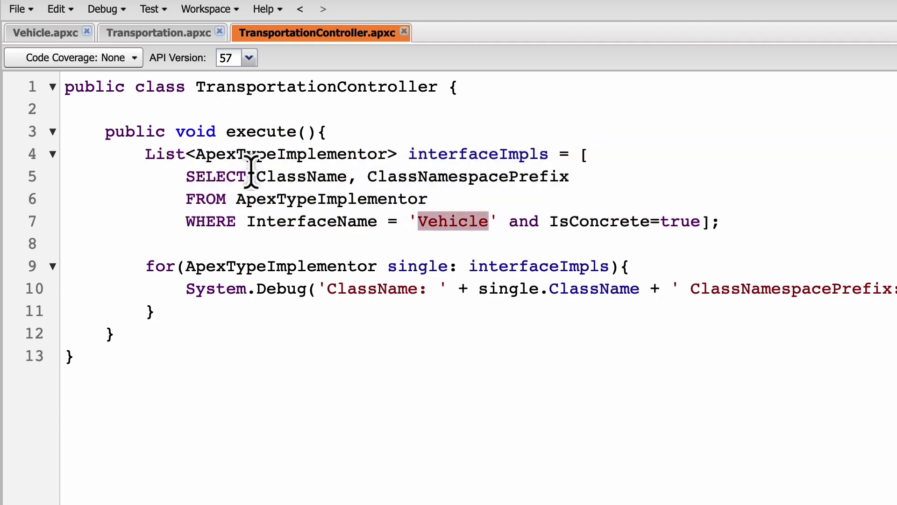
{"action": "left_click_drag", "start_coordinate": [292, 198], "coordinate": [380, 201]}
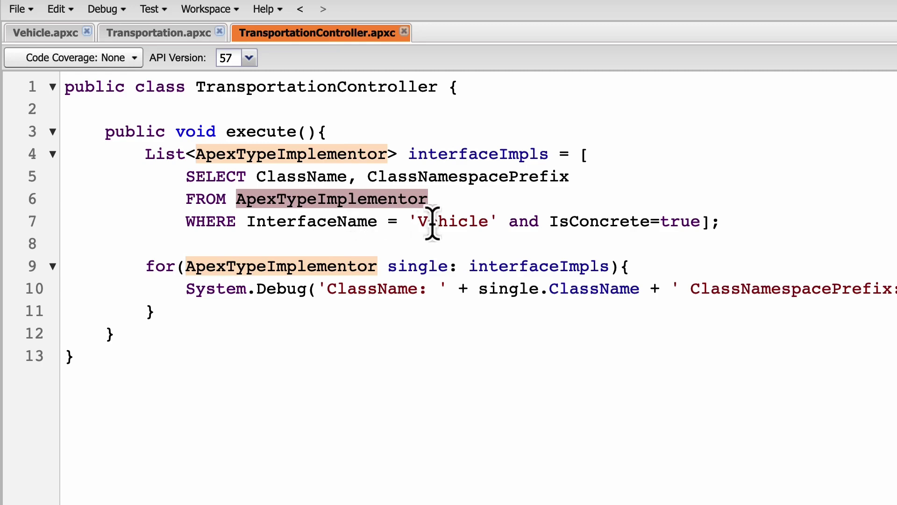
Step: Recheck the Vehicle interface, then highlight the SOQL query, debug loop and ClassNamespacePrefix field
{"action": "left_click", "coordinate": [40, 34]}
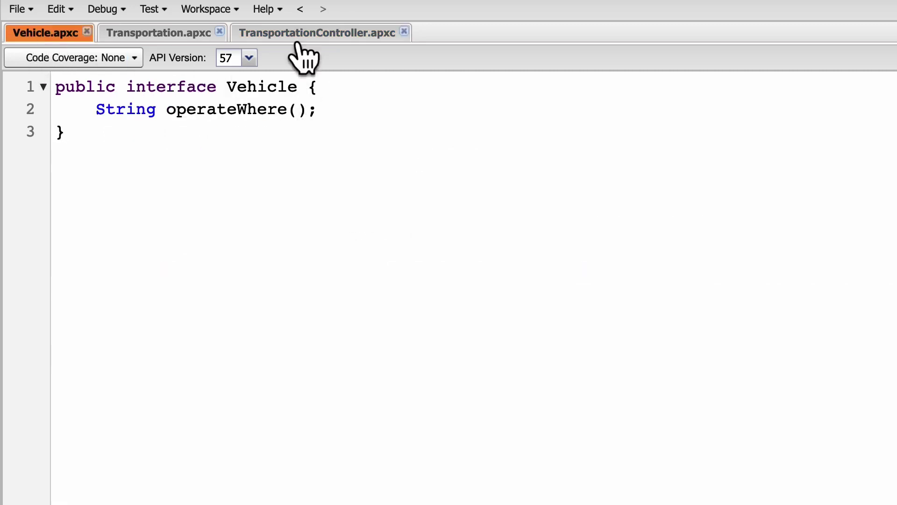
{"action": "double_click", "coordinate": [262, 87]}
{"action": "left_click", "coordinate": [317, 33]}
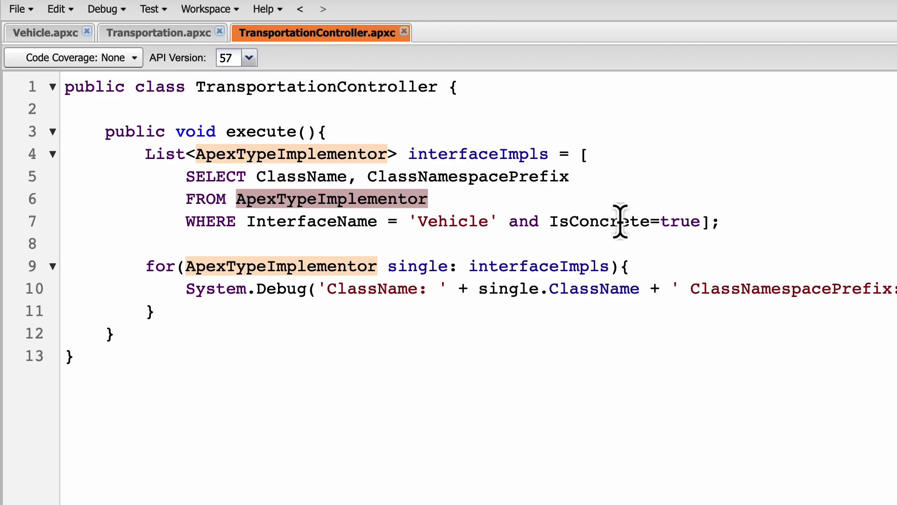
{"action": "mouse_move", "coordinate": [722, 221]}
{"action": "left_mouse_down"}
{"action": "mouse_move", "coordinate": [303, 196]}
{"action": "mouse_move", "coordinate": [186, 176]}
{"action": "left_mouse_up"}
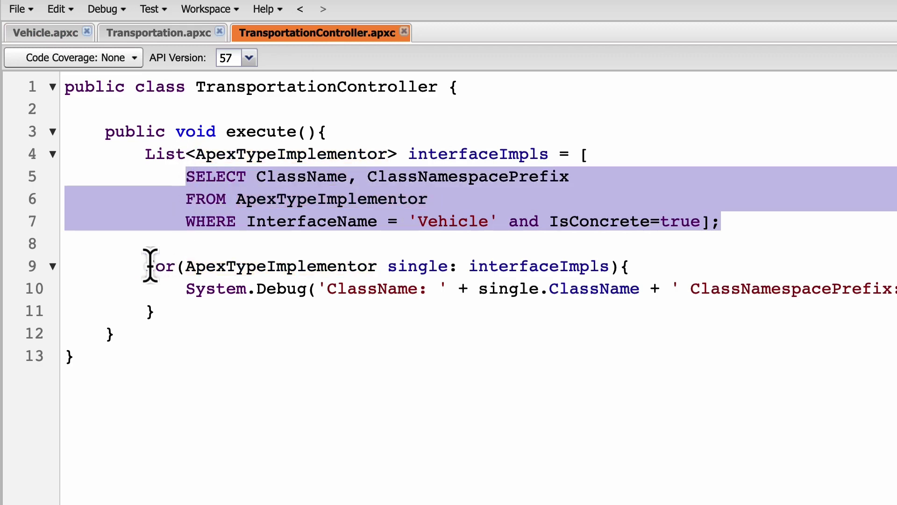
{"action": "left_click_drag", "start_coordinate": [145, 266], "coordinate": [159, 304]}
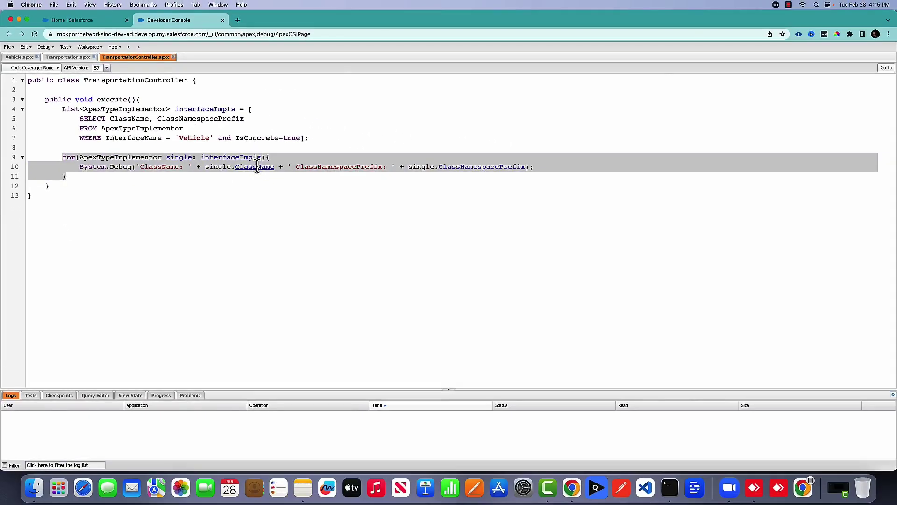
{"action": "left_click", "coordinate": [304, 168]}
{"action": "double_click", "coordinate": [476, 168]}
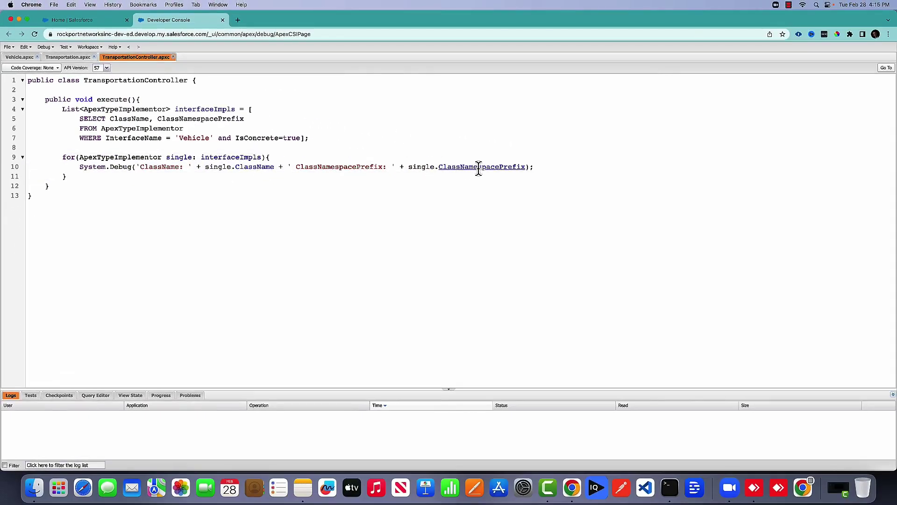
Step: Run 'new TransportationController().execute();' as anonymous Apex to log the implementor classes
{"action": "left_click", "coordinate": [388, 224]}
{"action": "left_click", "coordinate": [46, 47]}
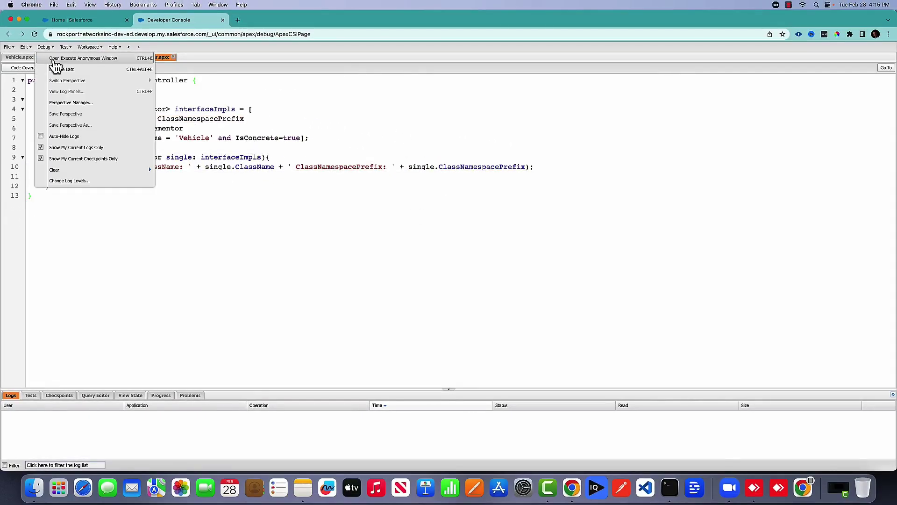
{"action": "left_click", "coordinate": [55, 56]}
{"action": "double_click", "coordinate": [124, 80]}
{"action": "key", "text": "super+c"}
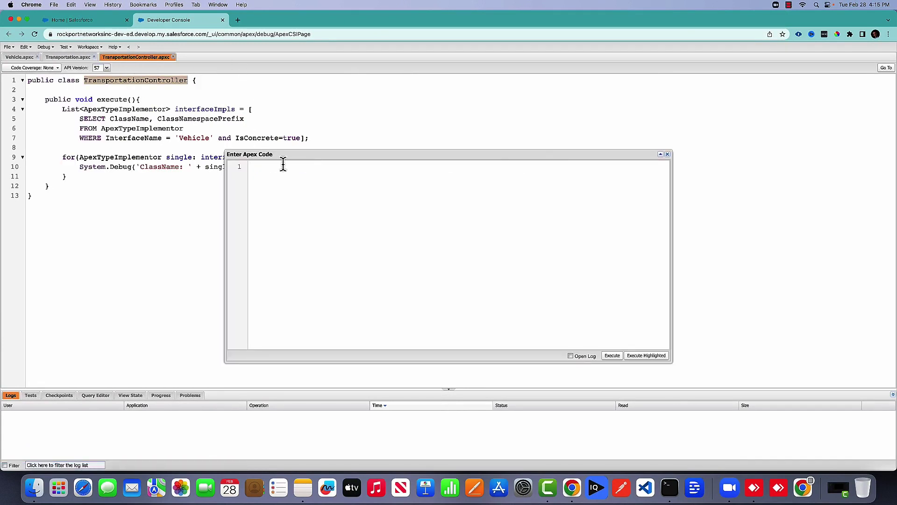
{"action": "left_click", "coordinate": [283, 165]}
{"action": "type", "text": "new"}
{"action": "key", "text": "super+v"}
{"action": "type", "text": "."}
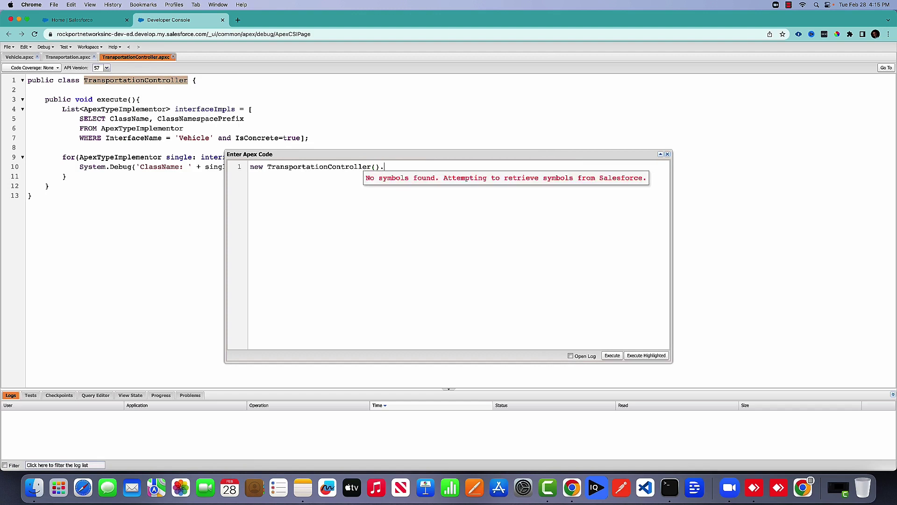
{"action": "type", "text": "exe"}
{"action": "key", "text": "Return"}
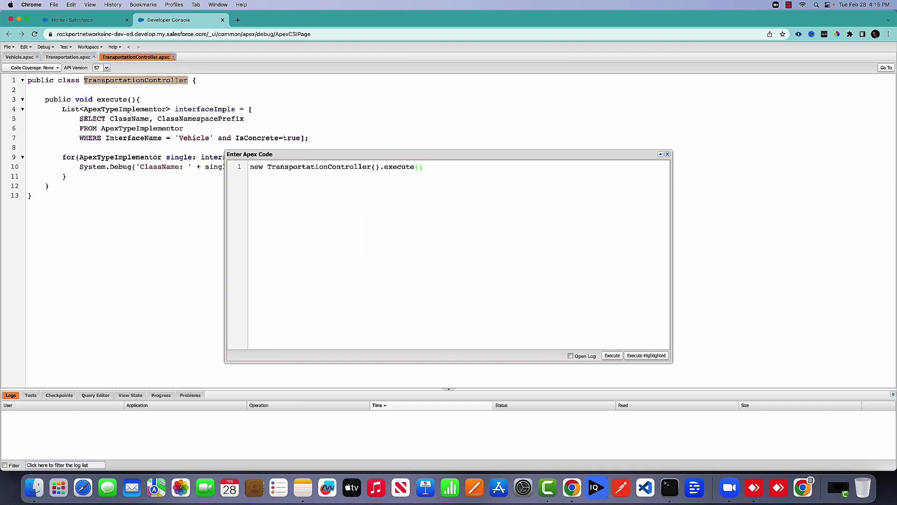
{"action": "left_click", "coordinate": [612, 356]}
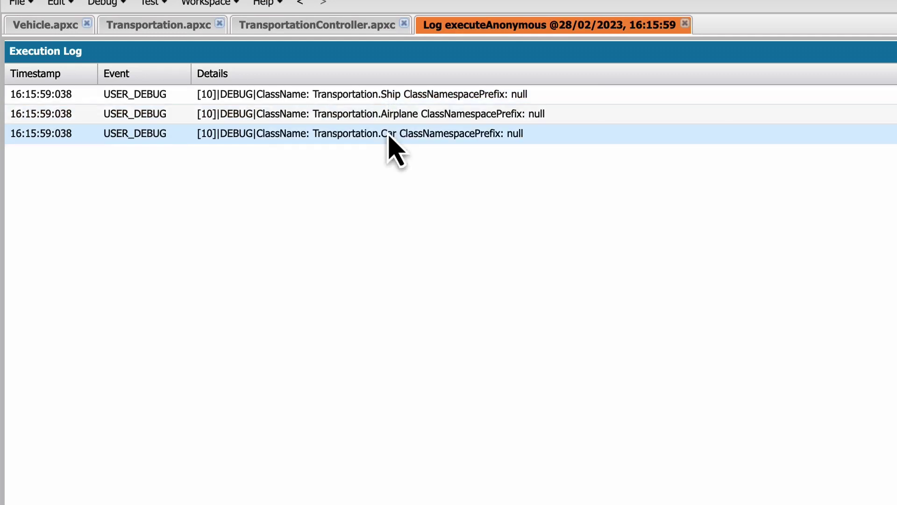
Step: Duplicate the Car class directly below itself in Transportation
{"action": "left_click", "coordinate": [158, 26]}
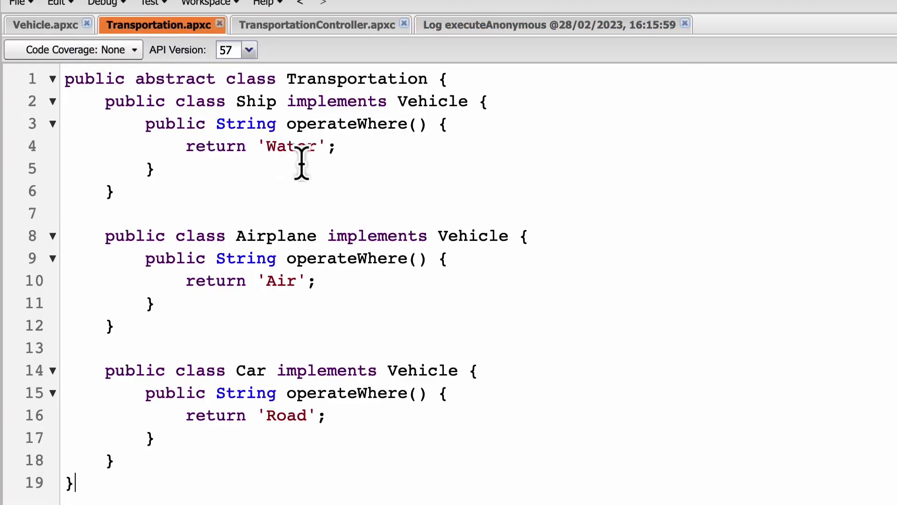
{"action": "double_click", "coordinate": [256, 101]}
{"action": "double_click", "coordinate": [276, 235]}
{"action": "double_click", "coordinate": [251, 370]}
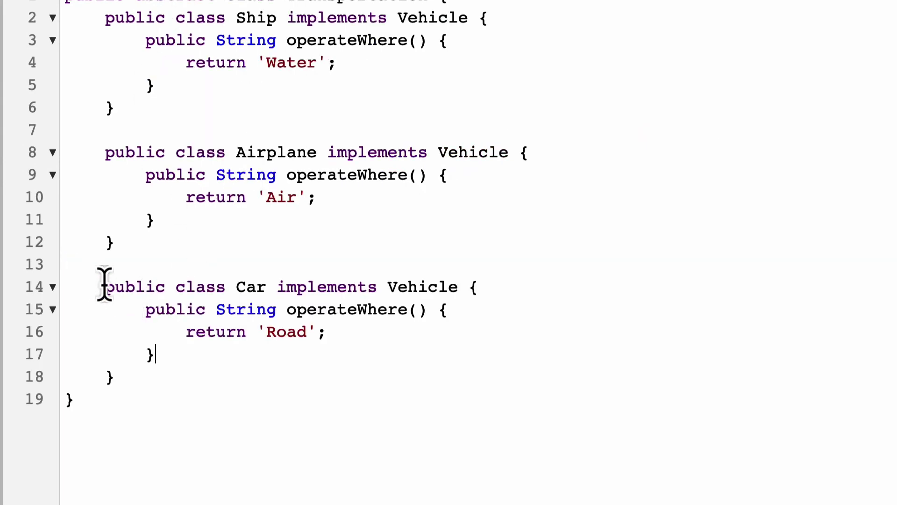
{"action": "left_click_drag", "start_coordinate": [103, 286], "coordinate": [136, 372]}
{"action": "key", "text": "ctrl+c"}
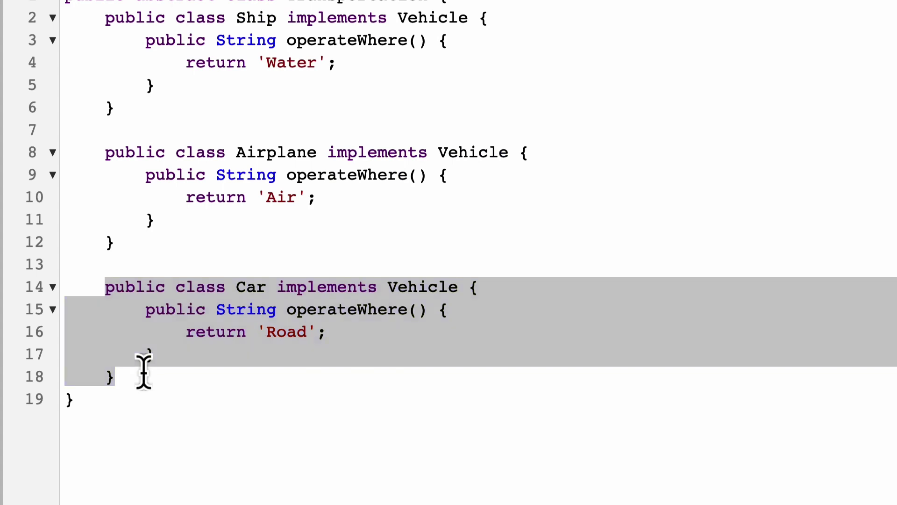
{"action": "left_click", "coordinate": [144, 372]}
{"action": "key", "text": "Return"}
{"action": "key", "text": "Return"}
{"action": "key", "text": "ctrl+v"}
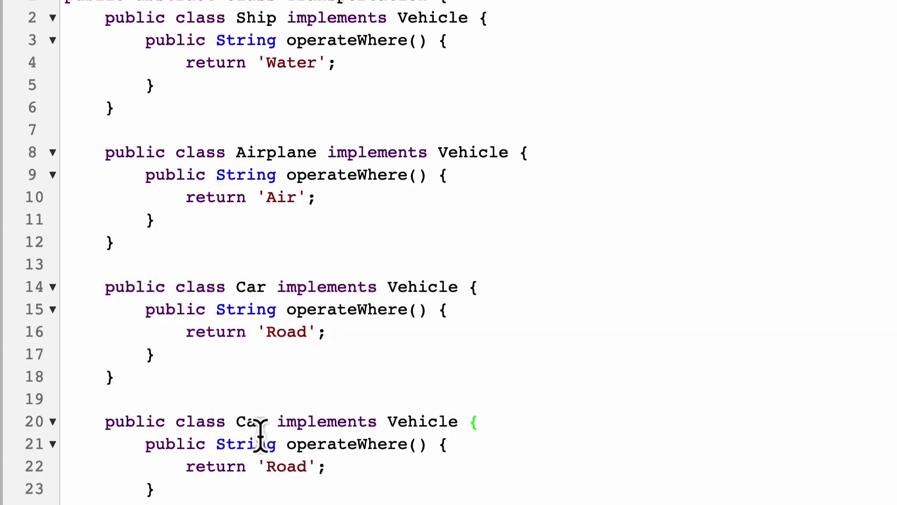
Step: Make the copy an abstract class named Train whose operateWhere returns 'TrainTrack'
{"action": "double_click", "coordinate": [252, 422]}
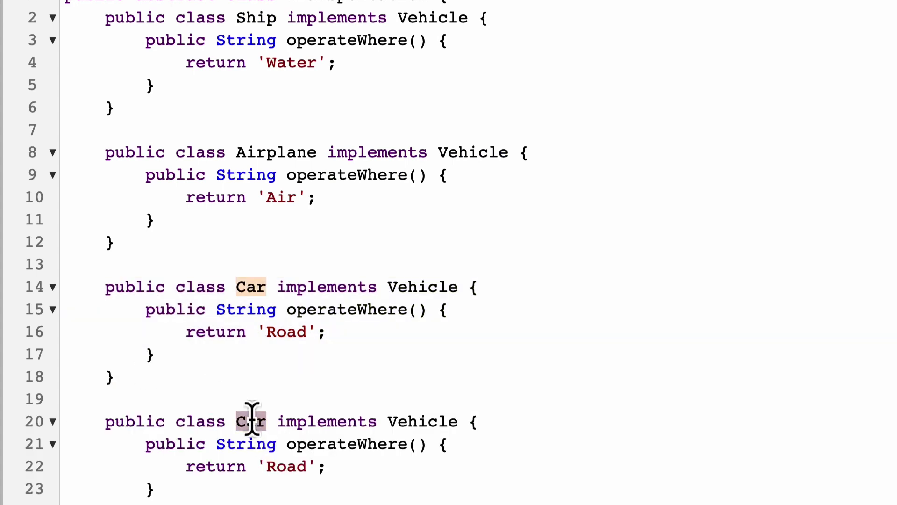
{"action": "left_click", "coordinate": [176, 421]}
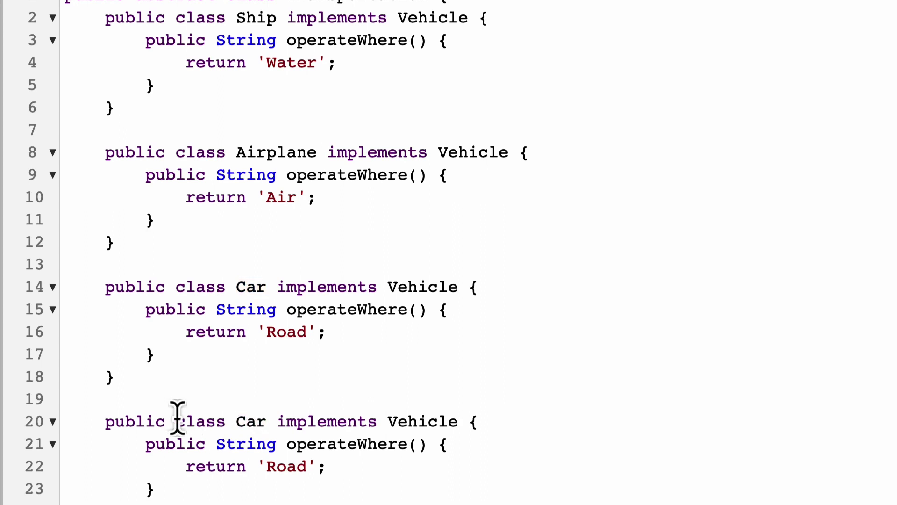
{"action": "type", "text": "abstract"}
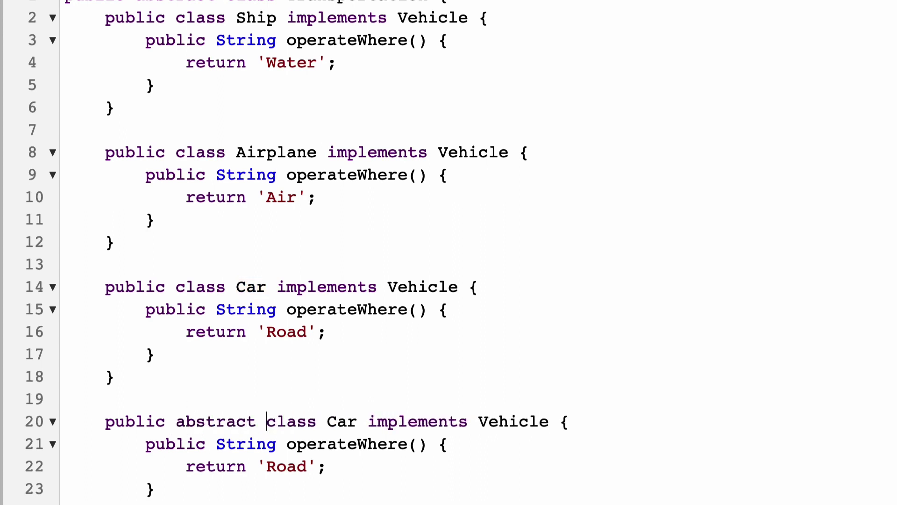
{"action": "double_click", "coordinate": [342, 421]}
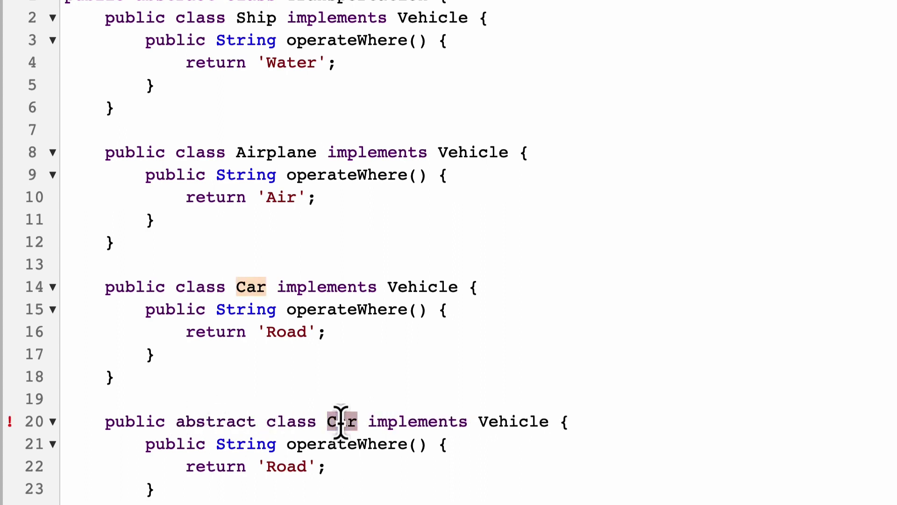
{"action": "type", "text": "Tran"}
{"action": "key", "text": "BackSpace"}
{"action": "type", "text": "in"}
{"action": "double_click", "coordinate": [295, 466]}
{"action": "type", "text": "TrainTracl"}
{"action": "key", "text": "BackSpace"}
{"action": "type", "text": "k"}
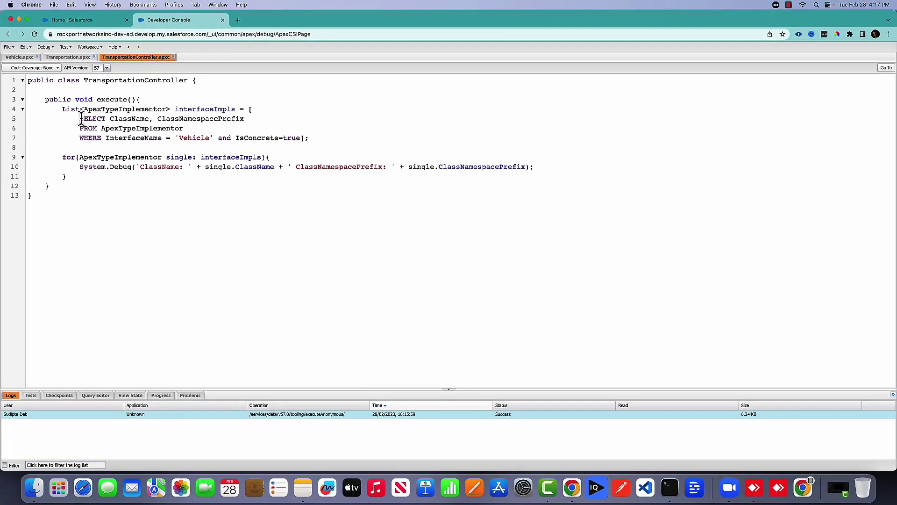
Step: Paste the controller's Vehicle implementor query into the Query Editor as one line
{"action": "left_click_drag", "start_coordinate": [80, 117], "coordinate": [299, 140]}
{"action": "key", "text": "ctrl+c"}
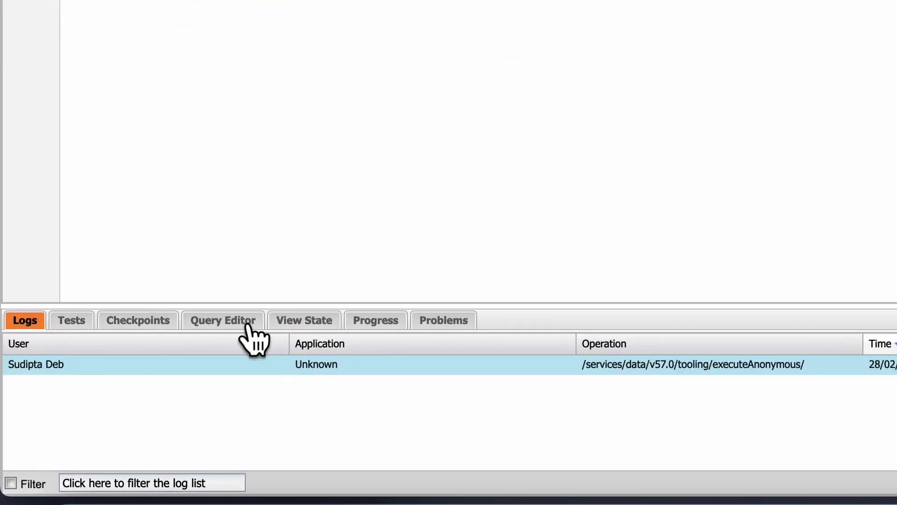
{"action": "left_click", "coordinate": [241, 323]}
{"action": "key", "text": "ctrl+v"}
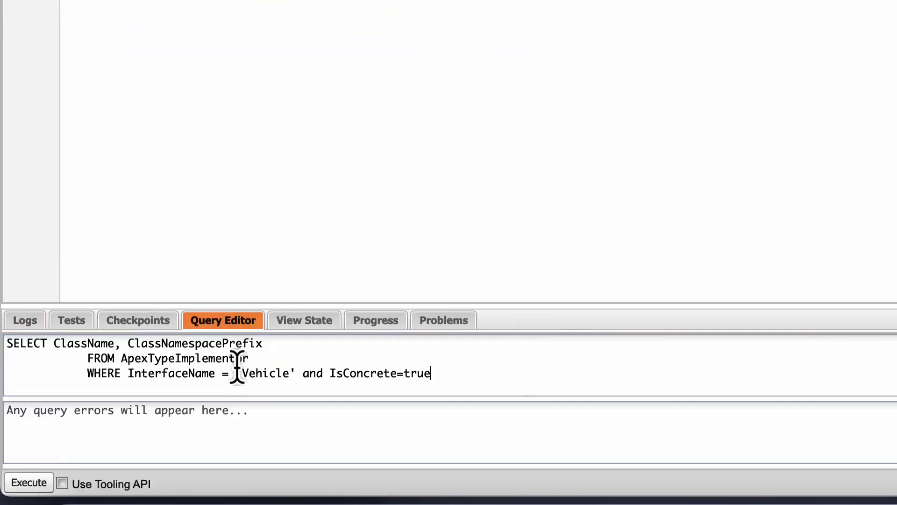
{"action": "left_click_drag", "start_coordinate": [88, 358], "coordinate": [305, 341]}
{"action": "left_click", "coordinate": [442, 344]}
{"action": "key", "text": "Delete"}
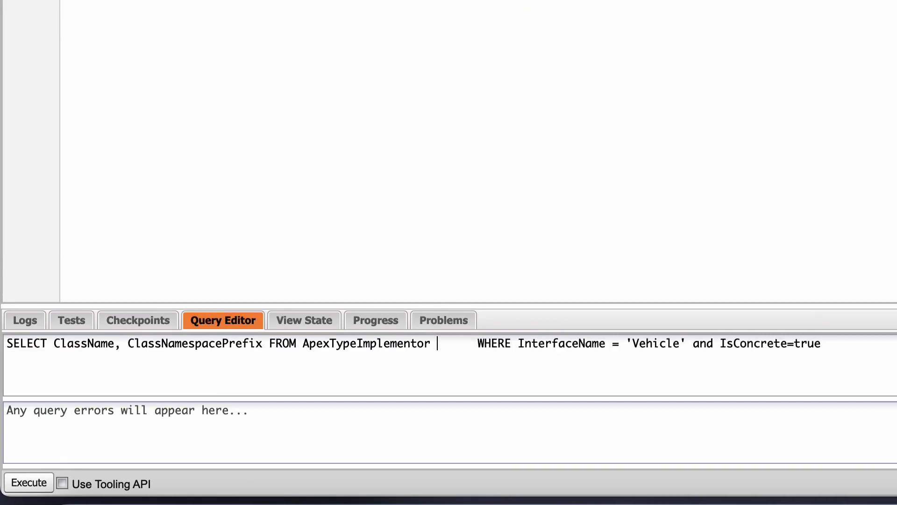
{"action": "key", "text": "Delete"}
{"action": "key", "text": "Delete"}
{"action": "key", "text": "Delete"}
Step: Add IsConcrete to the SELECT fields and remove the IsConcrete=true filter
{"action": "double_click", "coordinate": [696, 343]}
{"action": "key", "text": "BackSpace"}
{"action": "left_click", "coordinate": [262, 343]}
{"action": "type", "text": ", IsConcrete"}
{"action": "left_click_drag", "start_coordinate": [735, 343], "coordinate": [846, 341]}
{"action": "key", "text": "BackSpace"}
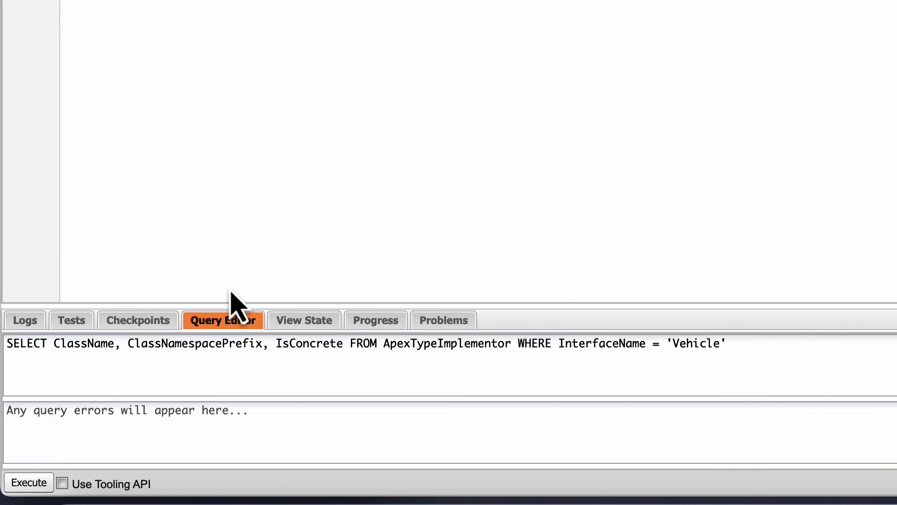
Step: Execute the query and review the four Vehicle implementors returned, with Train not concrete
{"action": "left_click", "coordinate": [26, 482]}
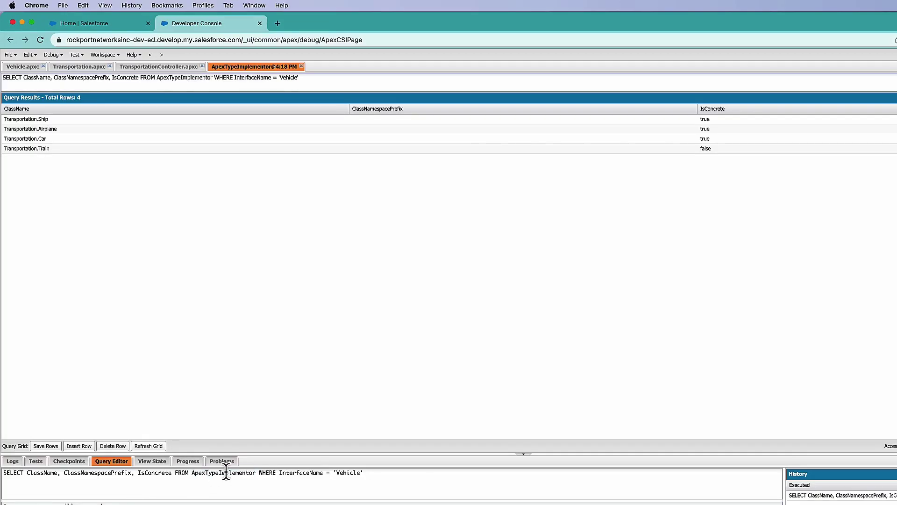
{"action": "double_click", "coordinate": [226, 473]}
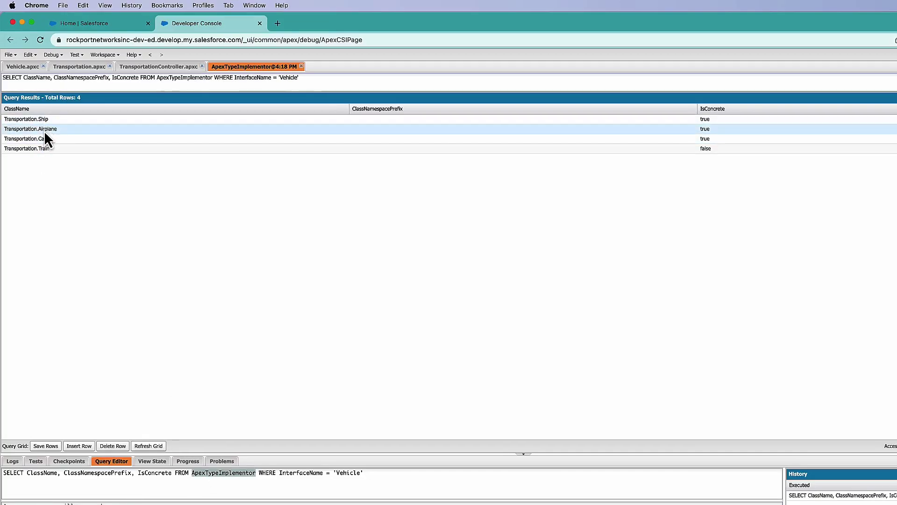
{"action": "double_click", "coordinate": [348, 473]}
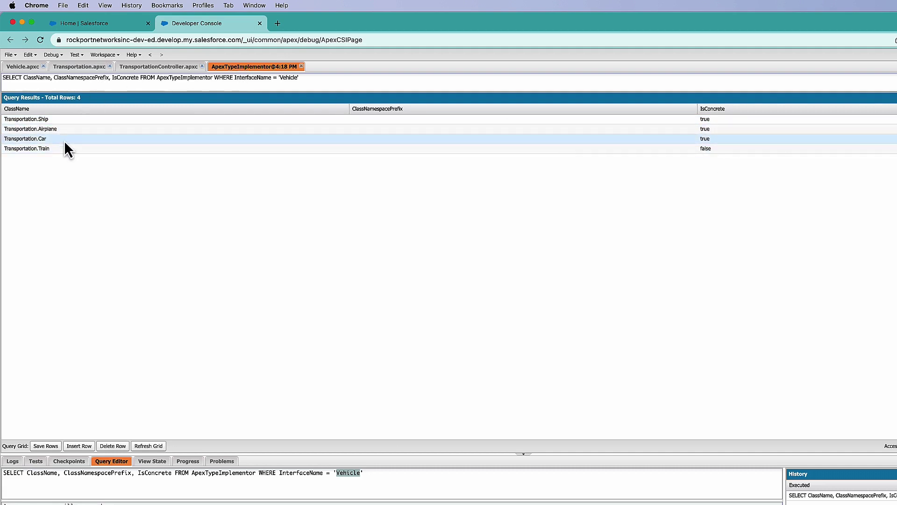
Step: Compare the abstract Train class with the concrete ones, then view the controller's IsConcrete filter
{"action": "left_click", "coordinate": [84, 68]}
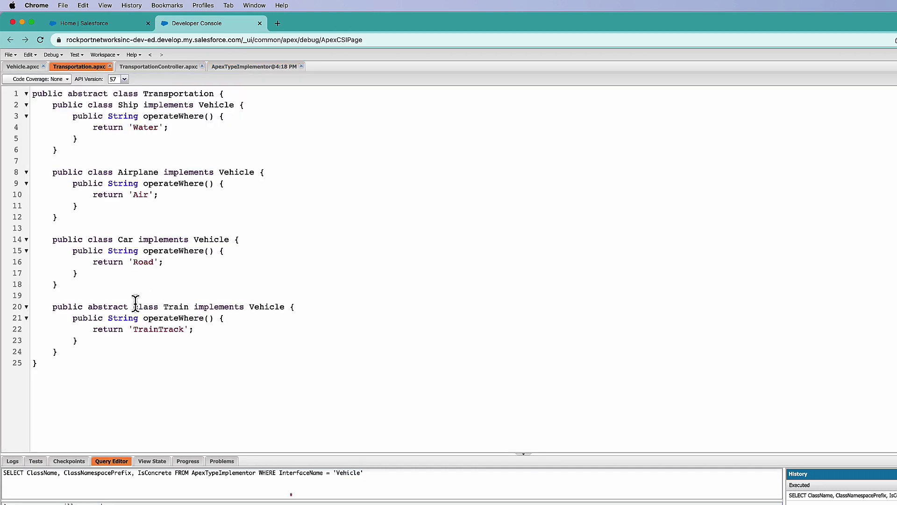
{"action": "double_click", "coordinate": [111, 306]}
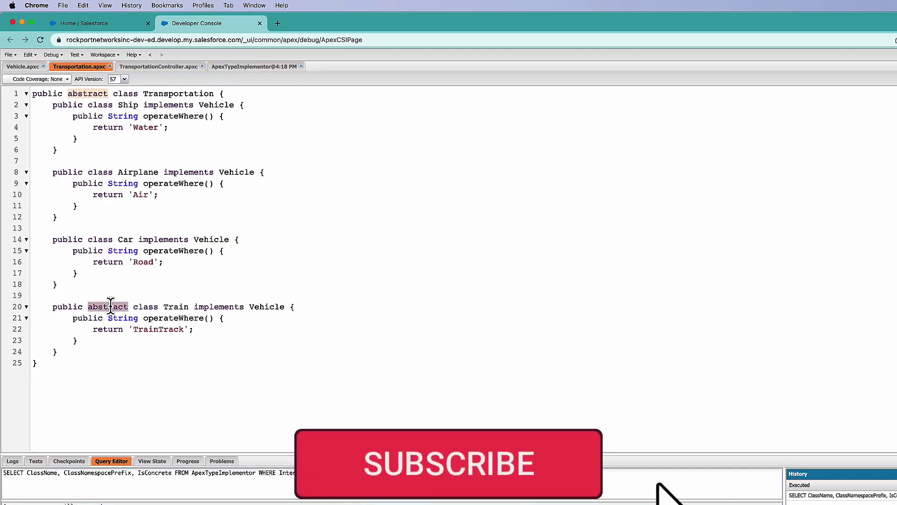
{"action": "left_click_drag", "start_coordinate": [70, 283], "coordinate": [54, 106]}
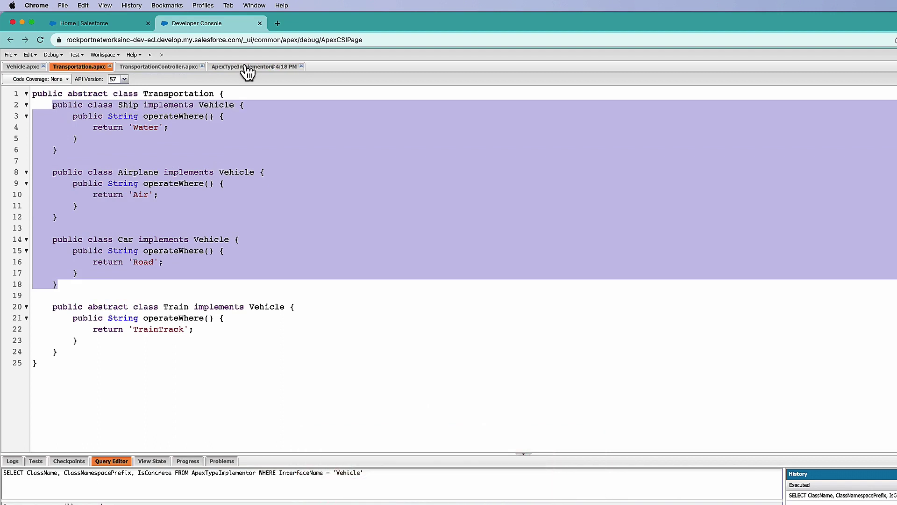
{"action": "double_click", "coordinate": [111, 306]}
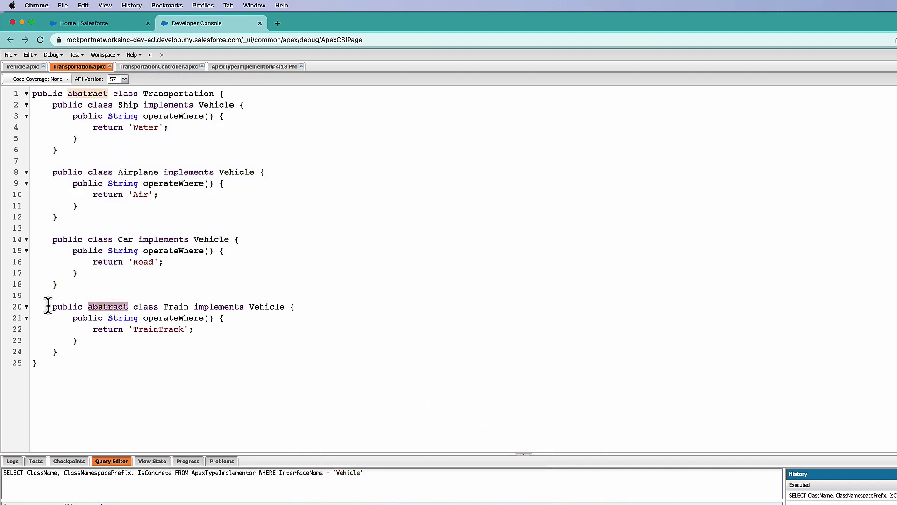
{"action": "left_click_drag", "start_coordinate": [53, 308], "coordinate": [59, 346]}
{"action": "left_click", "coordinate": [187, 69]}
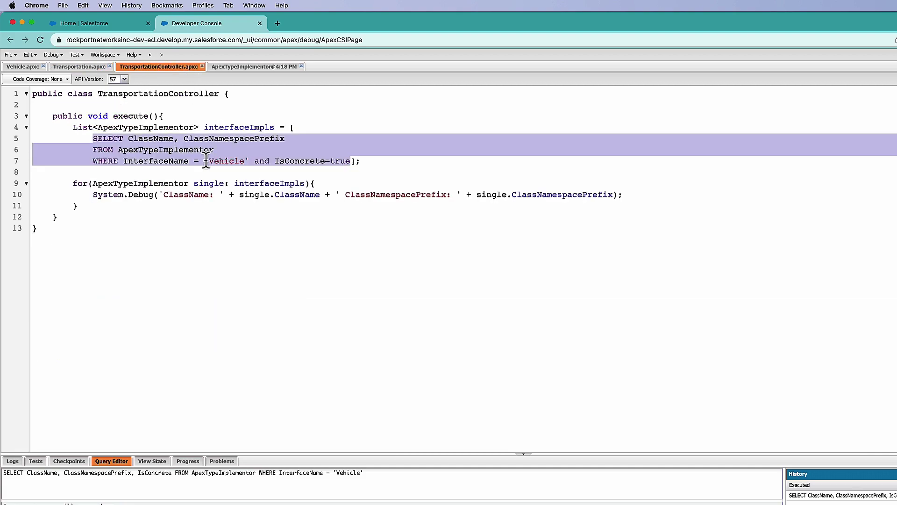
{"action": "double_click", "coordinate": [305, 162]}
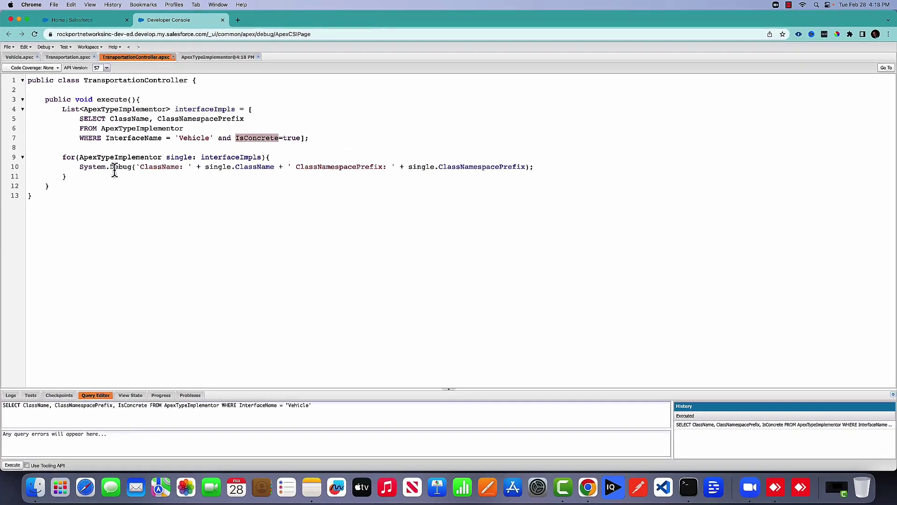
Step: Add a comment below the first loop about instantiating each implementor and executing its method
{"action": "left_click", "coordinate": [92, 174]}
{"action": "key", "text": "Return"}
{"action": "key", "text": "Return"}
{"action": "type", "text": "//"}
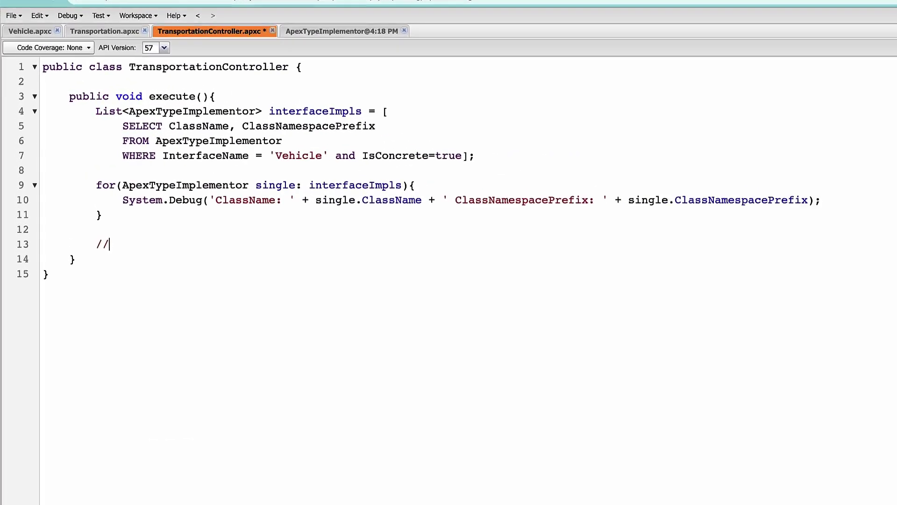
{"action": "type", "text": "Create a"}
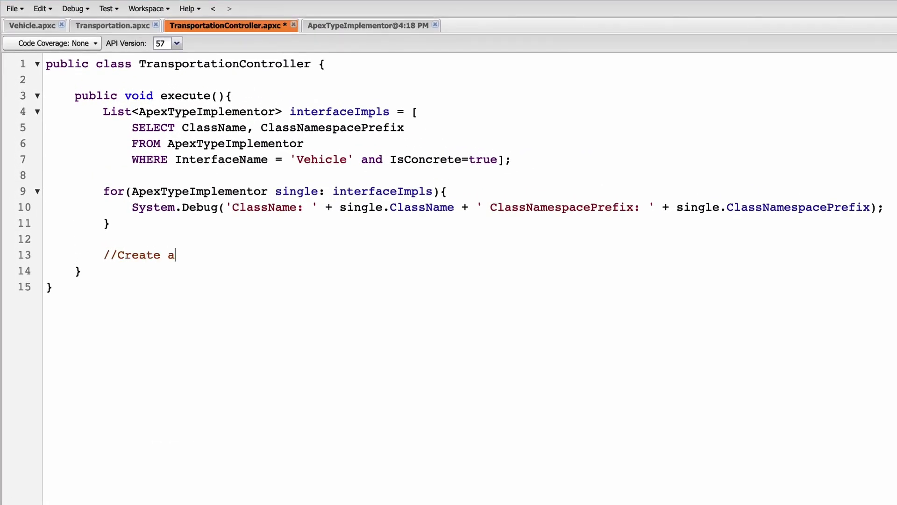
{"action": "type", "text": "n instance of the class thahat implements t"}
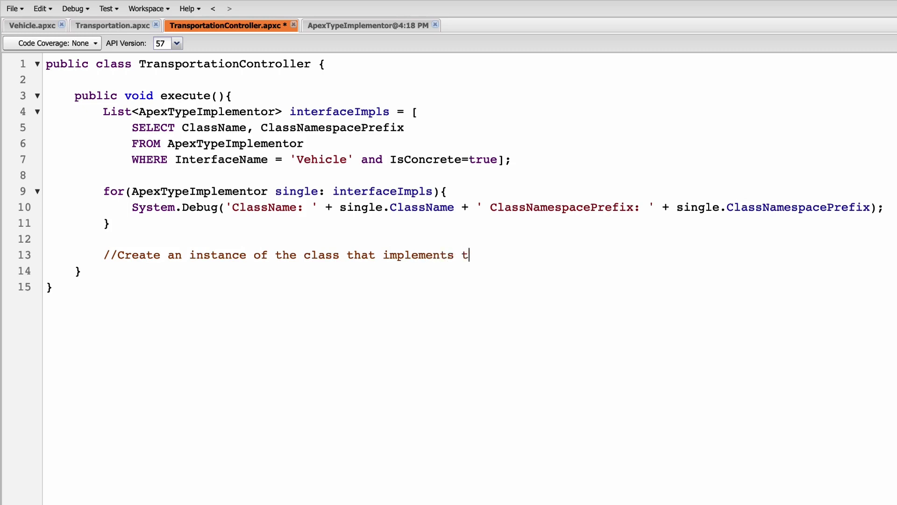
{"action": "type", "text": "he interface and finally the execute the method"}
{"action": "key", "text": "Return"}
{"action": "type", "text": "//"}
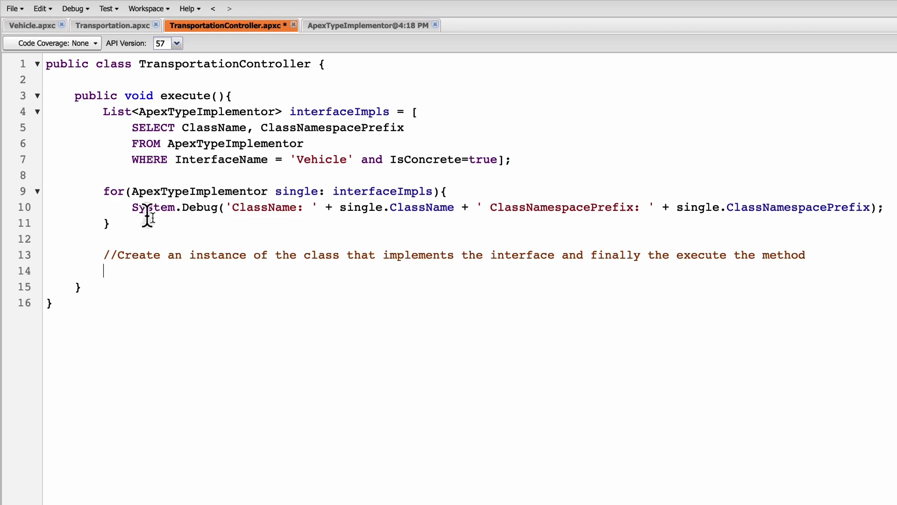
Step: Paste the first loop's header below the comment as a second loop with an empty body
{"action": "left_click_drag", "start_coordinate": [103, 191], "coordinate": [481, 187]}
{"action": "key", "text": "ctrl+c"}
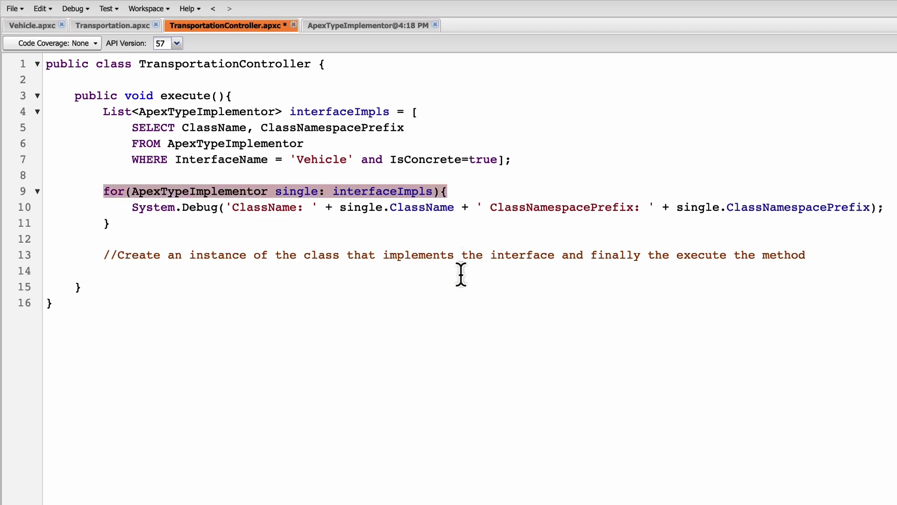
{"action": "left_click", "coordinate": [293, 272]}
{"action": "key", "text": "ctrl+v"}
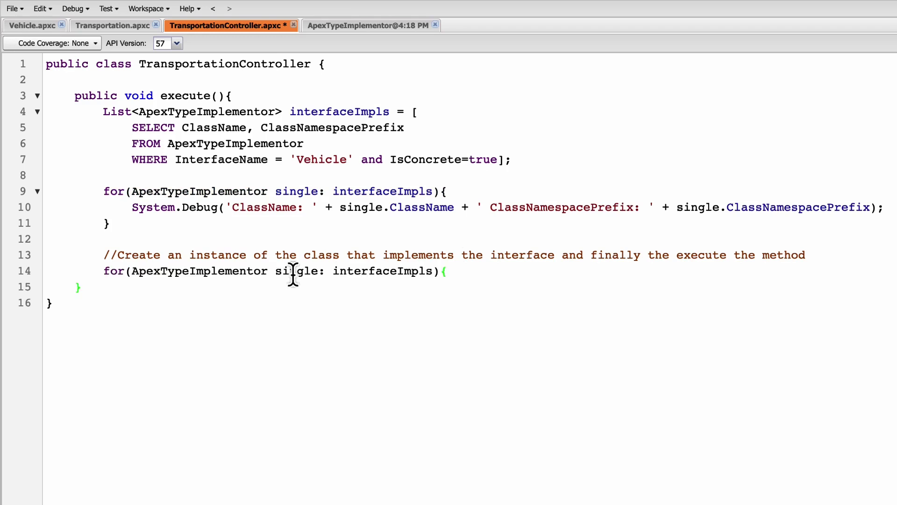
{"action": "key", "text": "Return"}
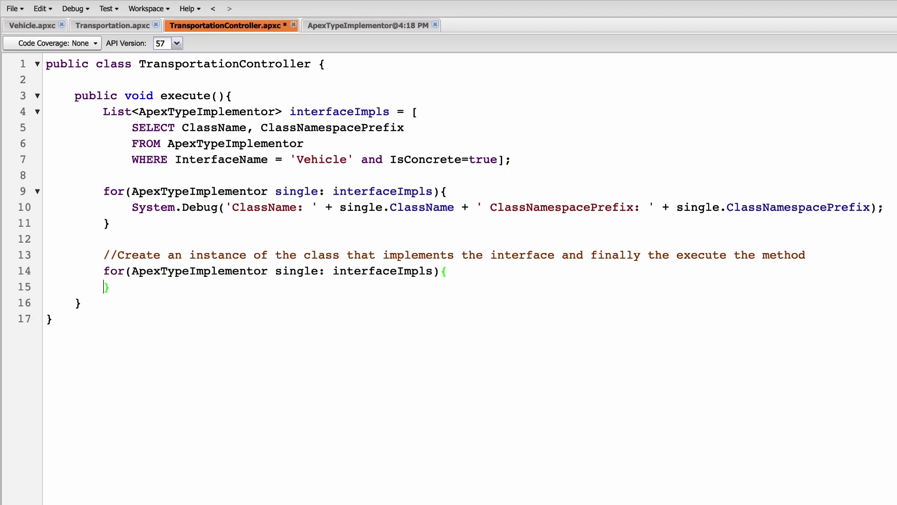
{"action": "key", "text": "Return"}
{"action": "type", "text": "Vehicle rs ="}
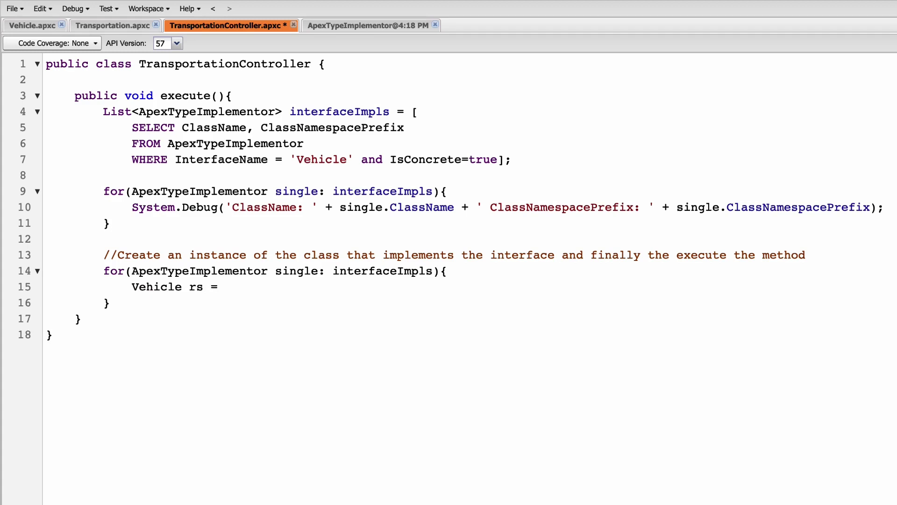
Step: Assign rs = (Vehicle)Type.forName(single.ClassNamespacePrefix, single.ClassName).newInstance() in the loop
{"action": "type", "text": "Vehicle)"}
{"action": "type", "text": "Type."}
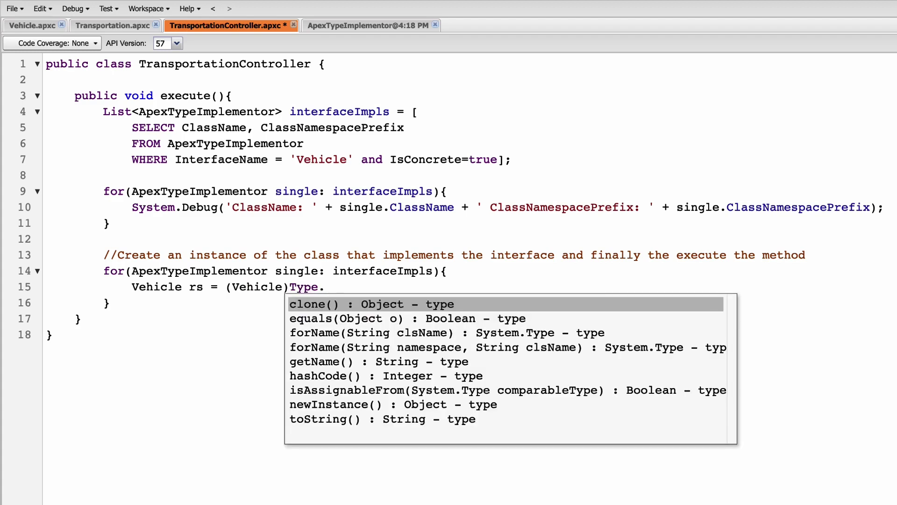
{"action": "key", "text": "Down"}
{"action": "key", "text": "Down"}
{"action": "key", "text": "Down"}
{"action": "key", "text": "Down"}
{"action": "key", "text": "Up"}
{"action": "key", "text": "Return"}
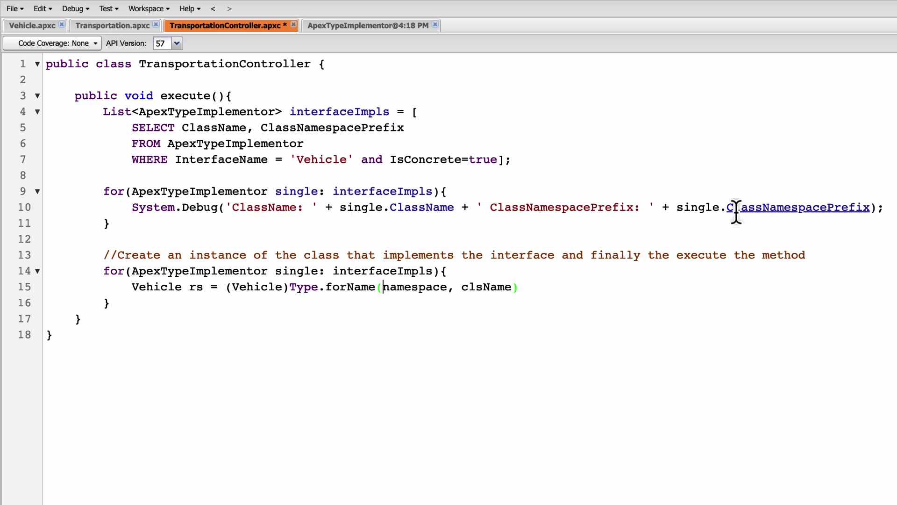
{"action": "left_click_drag", "start_coordinate": [677, 207], "coordinate": [891, 205]}
{"action": "key", "text": "ctrl+c"}
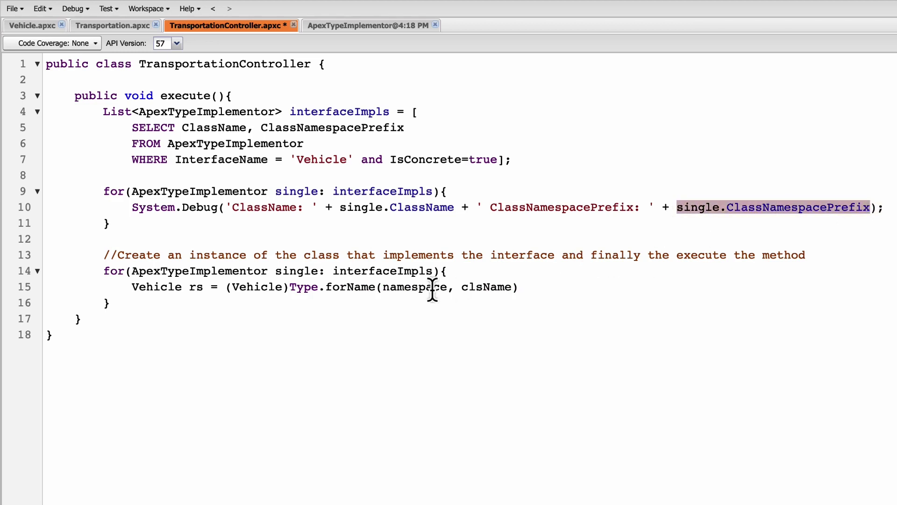
{"action": "double_click", "coordinate": [415, 286]}
{"action": "key", "text": "ctrl+v"}
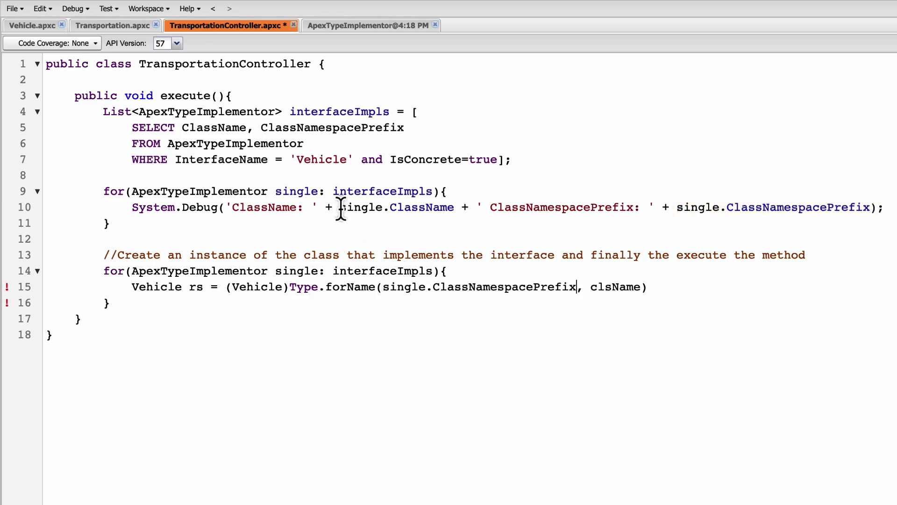
{"action": "left_click_drag", "start_coordinate": [340, 207], "coordinate": [472, 207]}
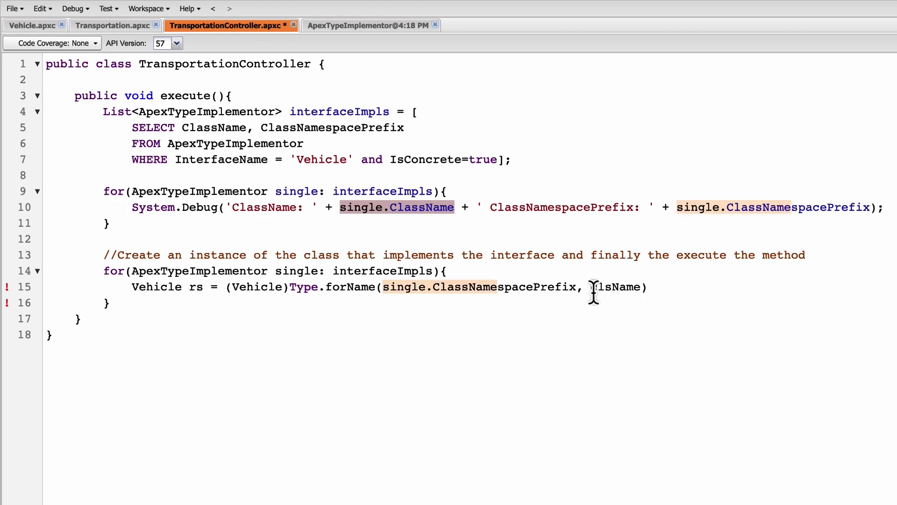
{"action": "left_click", "coordinate": [609, 287]}
{"action": "double_click", "coordinate": [609, 286]}
{"action": "type", "text": "single.ClassName"}
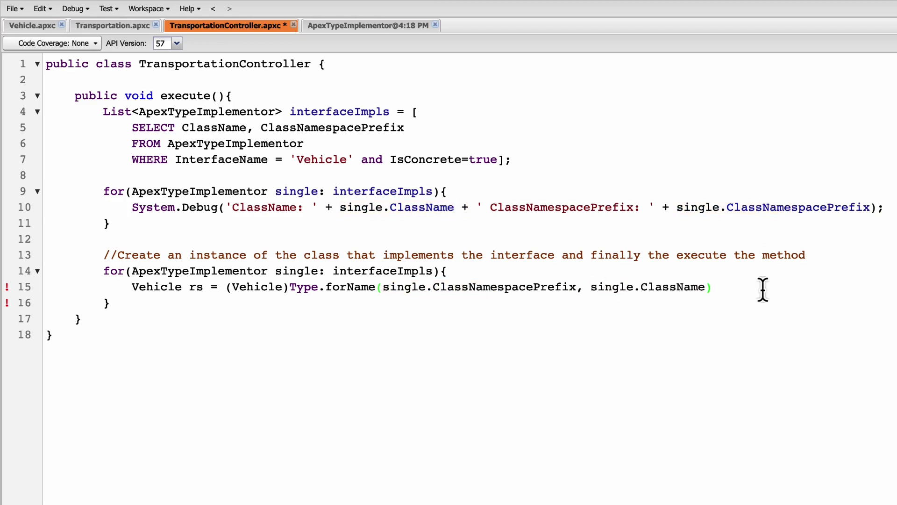
{"action": "left_click", "coordinate": [762, 287]}
{"action": "type", "text": ".new"}
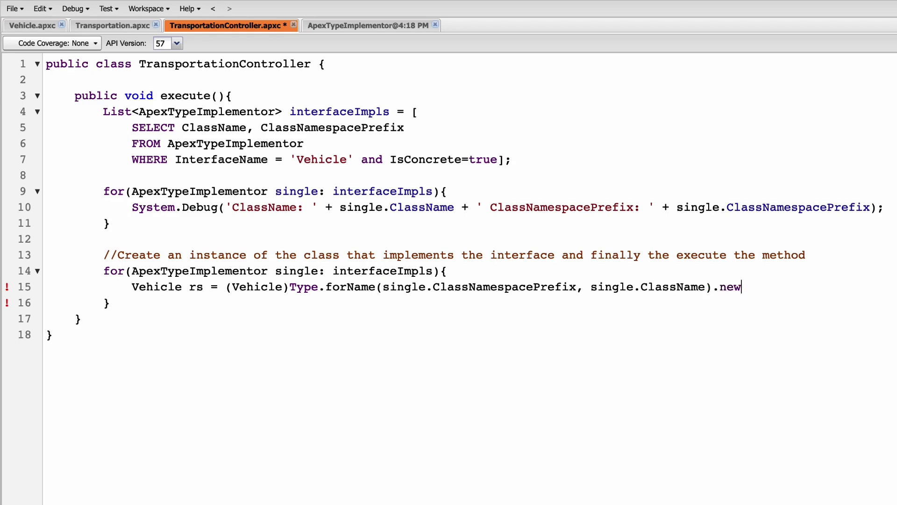
{"action": "type", "text": "Instance();"}
Step: Start a System.Debug call on the next line, fixing the capital D
{"action": "key", "text": "Return"}
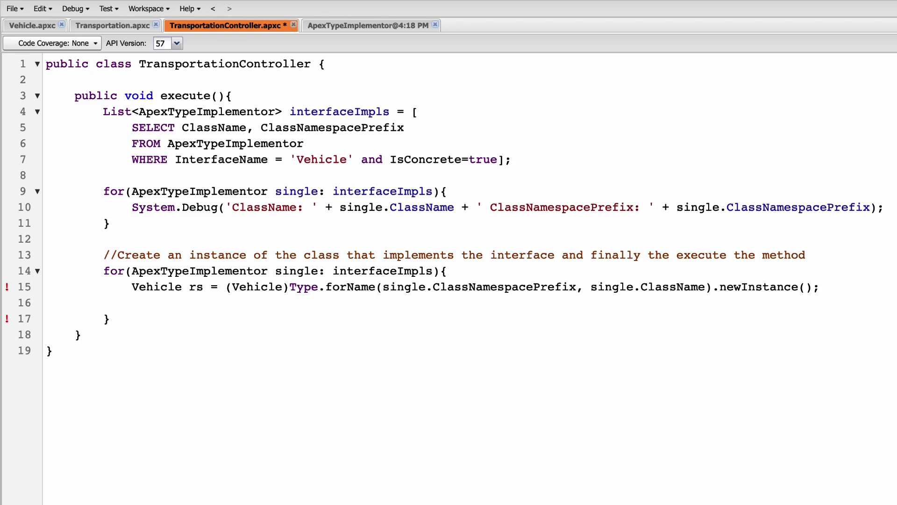
{"action": "type", "text": "System.,"}
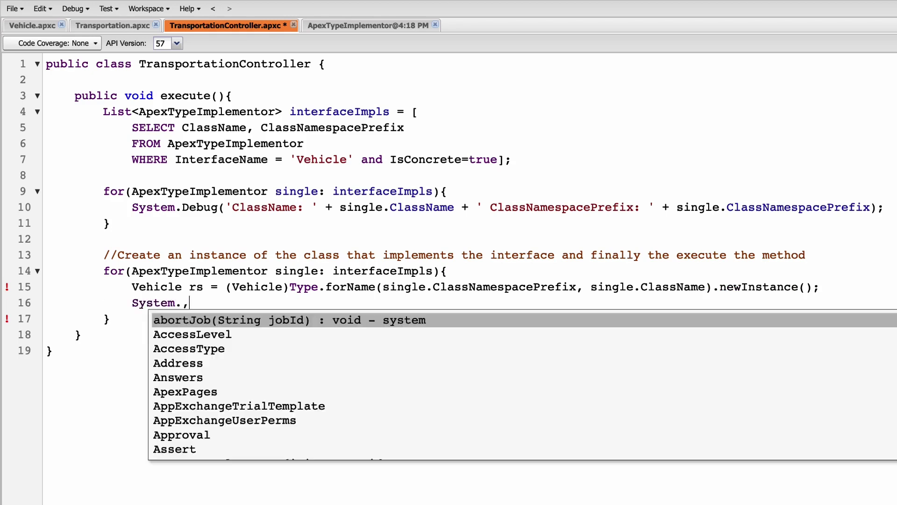
{"action": "key", "text": "BackSpace"}
{"action": "type", "text": "Debug"}
{"action": "key", "text": "Return"}
{"action": "type", "text": "'');"}
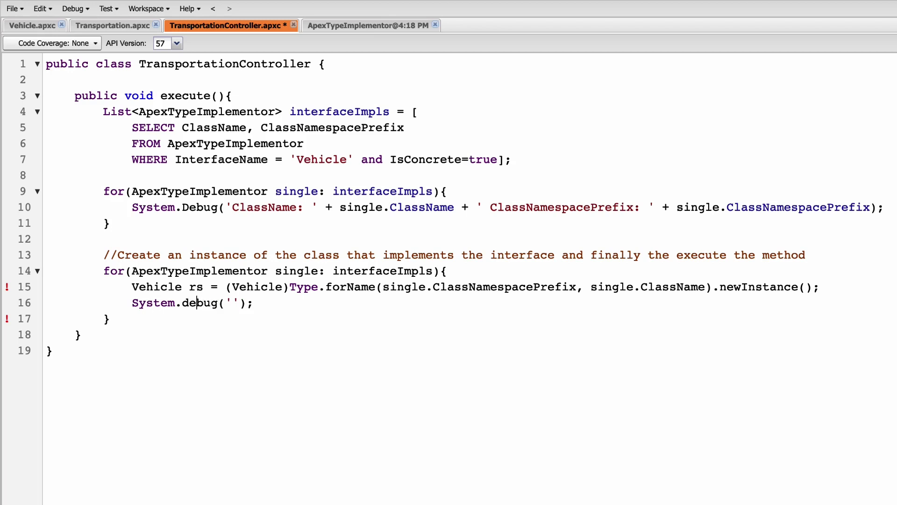
{"action": "key", "text": "Left"}
{"action": "key", "text": "BackSpace"}
{"action": "type", "text": "D"}
{"action": "left_click_drag", "start_coordinate": [226, 303], "coordinate": [239, 303]}
Step: Finish the debug line as System.Debug(rs.operateWhere()) after confirming the method name, then save
{"action": "type", "text": "rs."}
{"action": "left_click", "coordinate": [132, 28]}
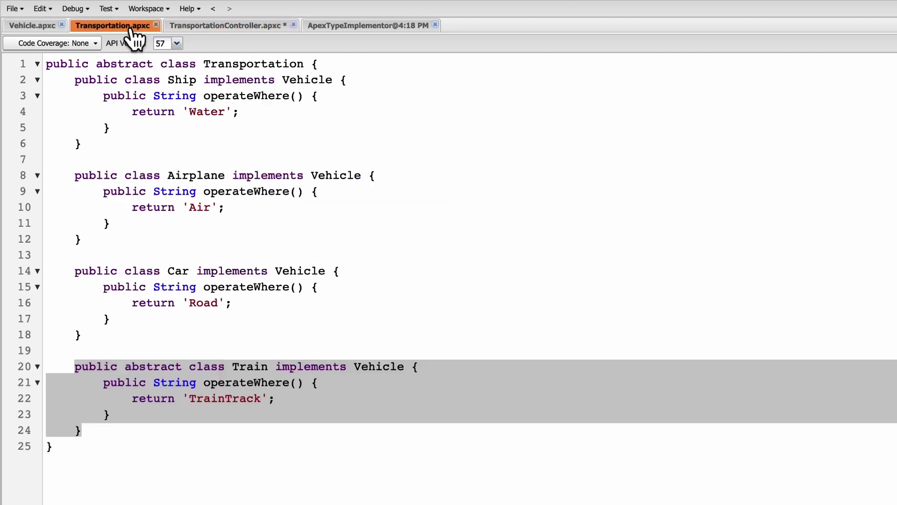
{"action": "left_click", "coordinate": [232, 287]}
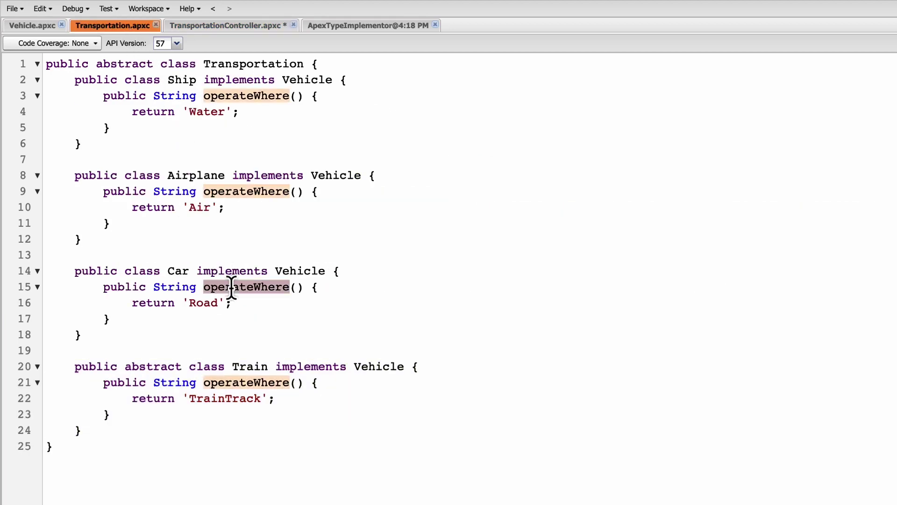
{"action": "left_click", "coordinate": [258, 28]}
{"action": "type", "text": "operateWhere"}
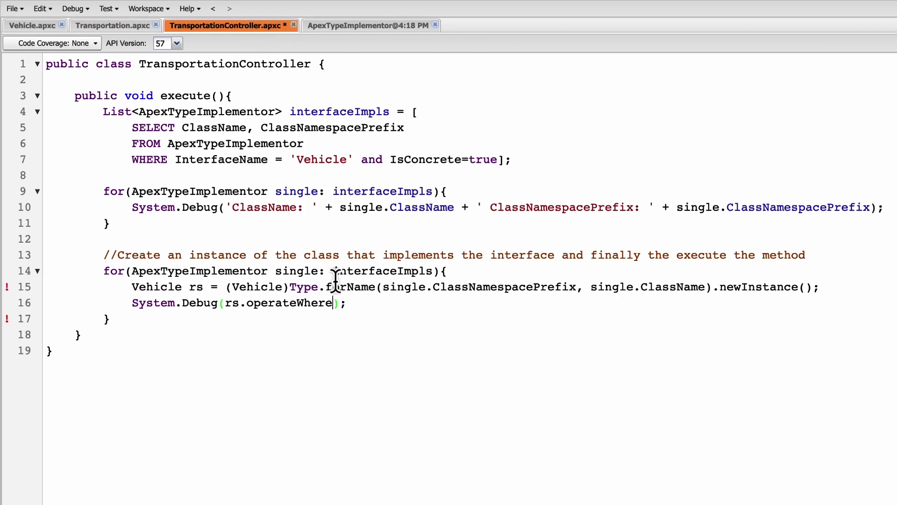
{"action": "type", "text": "("}
{"action": "key", "text": "ctrl+s"}
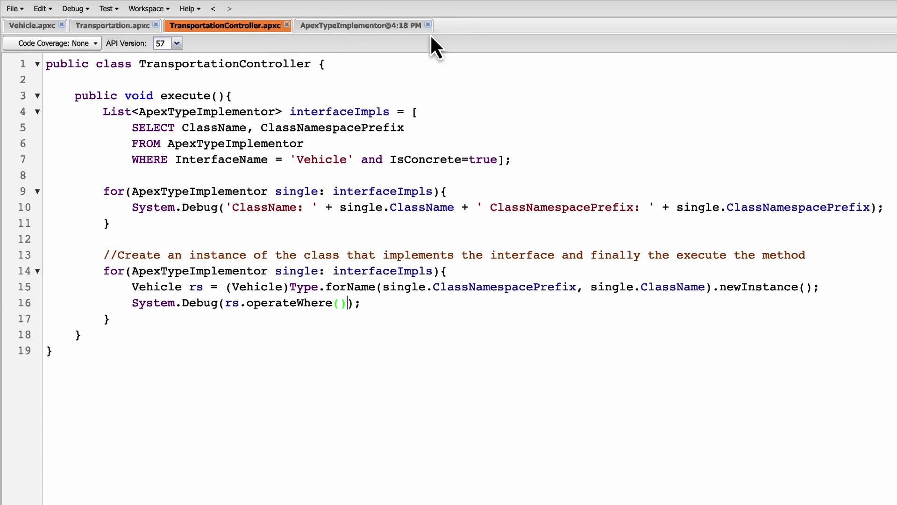
Step: Close ApexTypeImplementor results and run anonymously, logging Water, Air, Road; return to TransportationController
{"action": "left_click", "coordinate": [428, 25]}
{"action": "left_click", "coordinate": [73, 9]}
{"action": "left_click", "coordinate": [88, 29]}
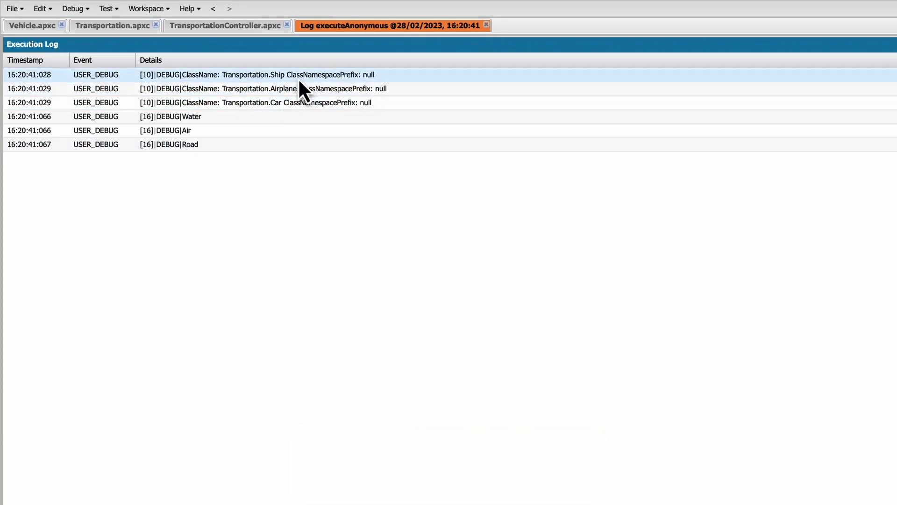
{"action": "left_click", "coordinate": [250, 26]}
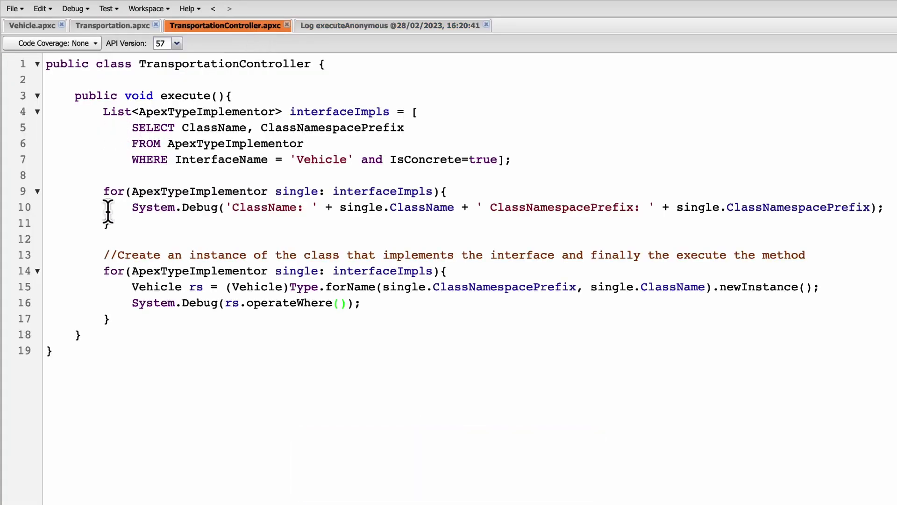
Step: Select the loop that logs class names and compare it with the execution log
{"action": "left_click_drag", "start_coordinate": [104, 193], "coordinate": [112, 319]}
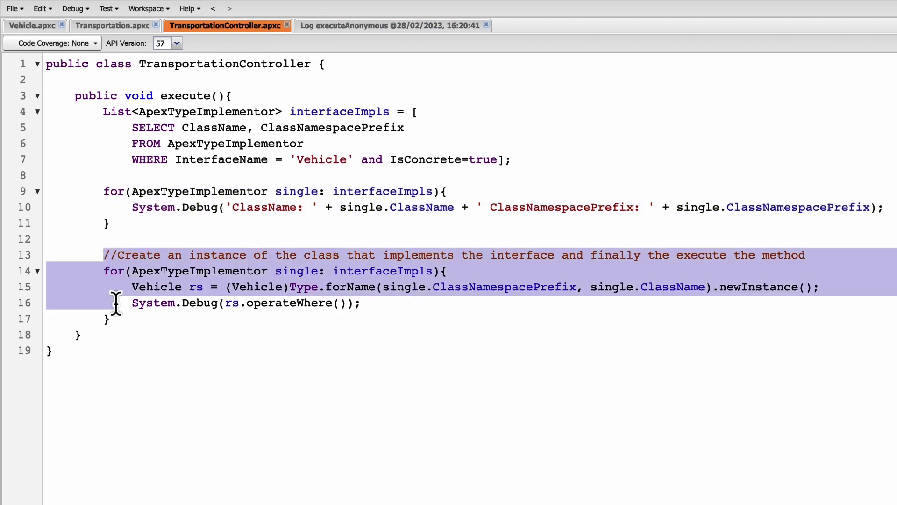
{"action": "left_click", "coordinate": [354, 27]}
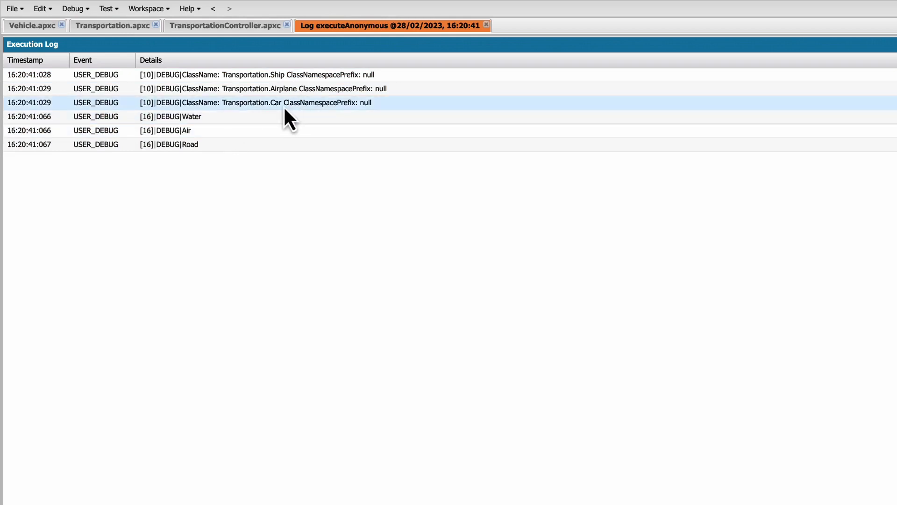
{"action": "left_click", "coordinate": [139, 27]}
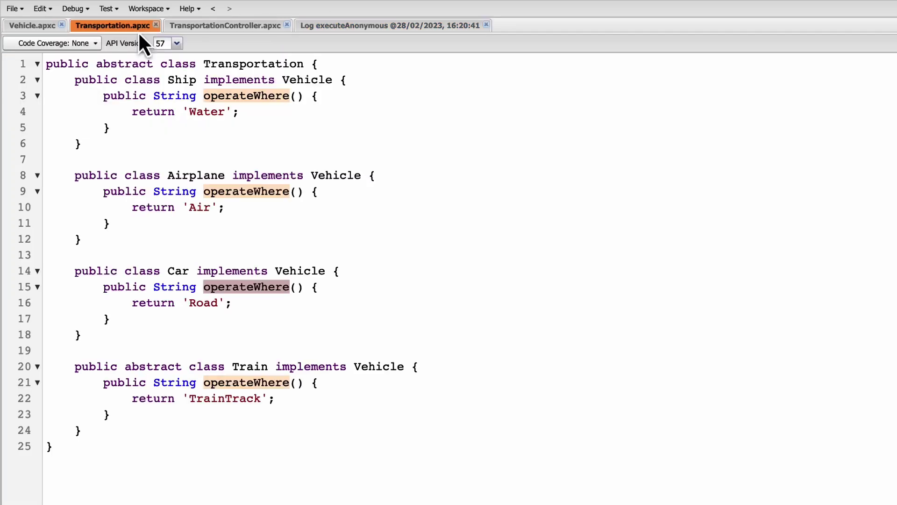
Step: Check Ship, Airplane and Car operateWhere methods against the logged Water, Air, Road
{"action": "left_click_drag", "start_coordinate": [104, 96], "coordinate": [114, 132]}
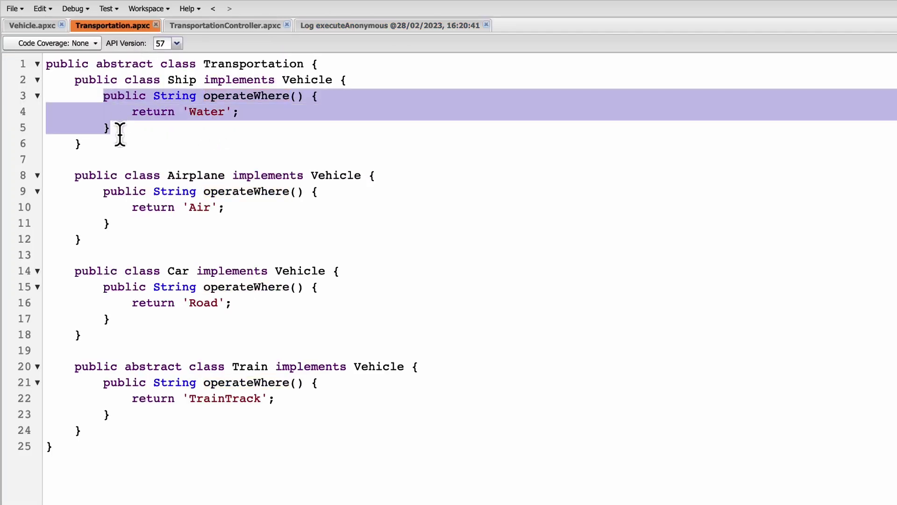
{"action": "left_click_drag", "start_coordinate": [104, 192], "coordinate": [117, 228]}
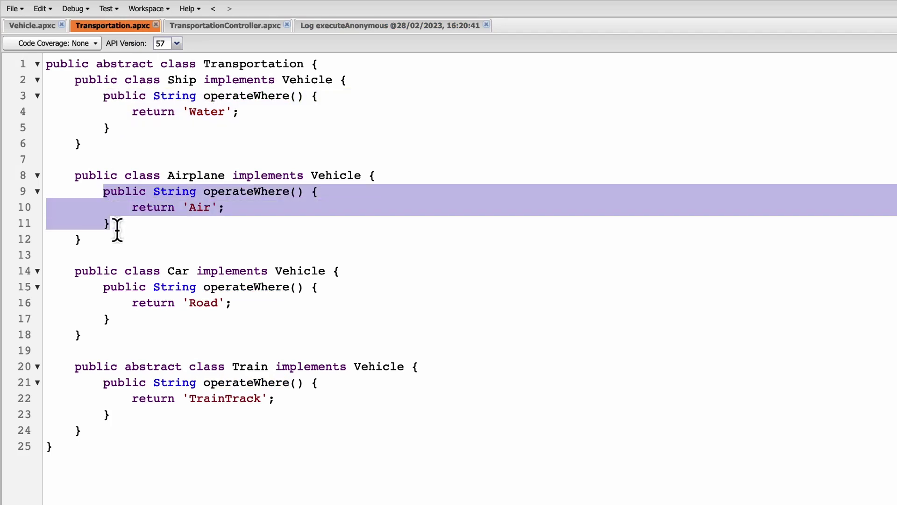
{"action": "left_click", "coordinate": [106, 289]}
{"action": "left_click_drag", "start_coordinate": [108, 292], "coordinate": [110, 319]}
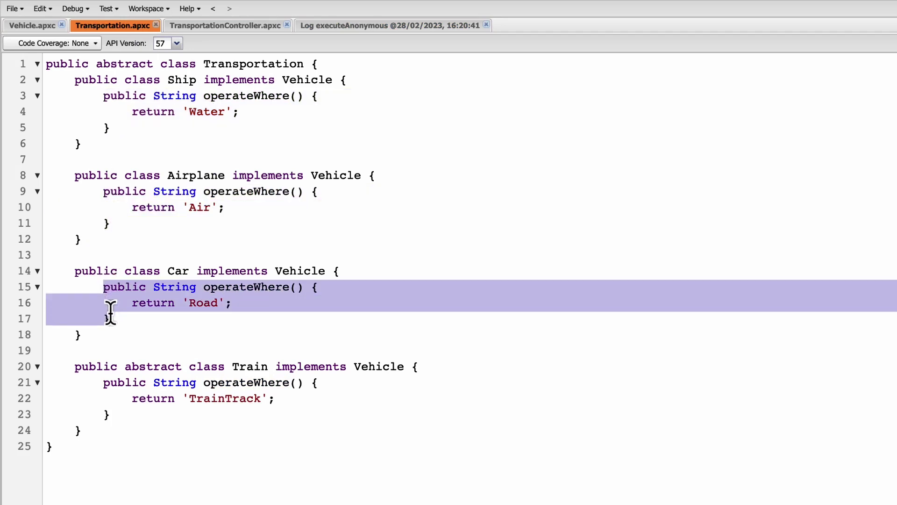
{"action": "left_click", "coordinate": [333, 331]}
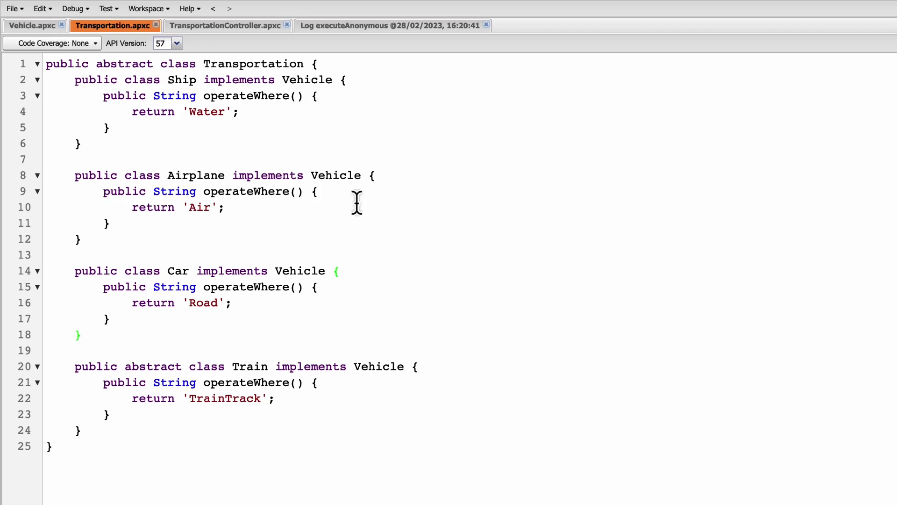
{"action": "left_click", "coordinate": [383, 28]}
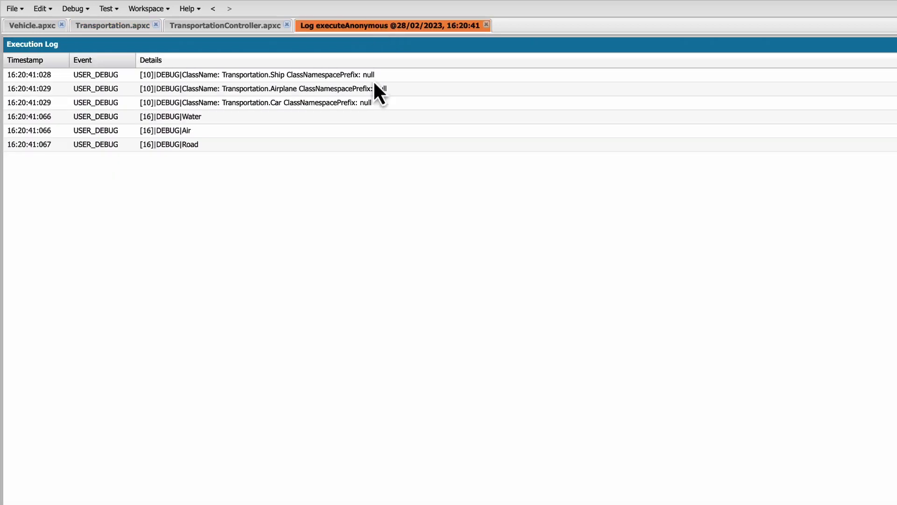